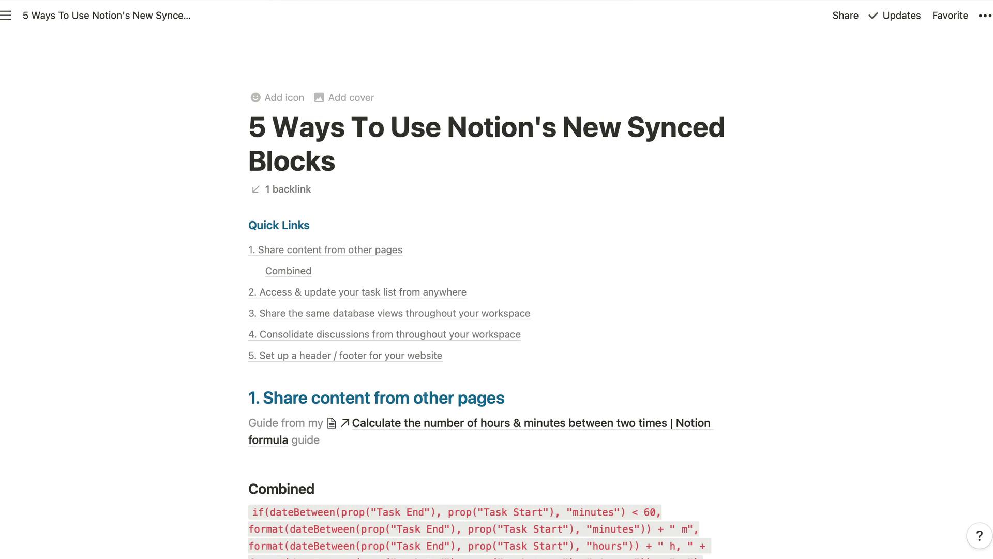
# - Remove the Combined heading, its formula and Quick Links entry below the hours-and-minutes guide link
pyautogui.press('super+z')
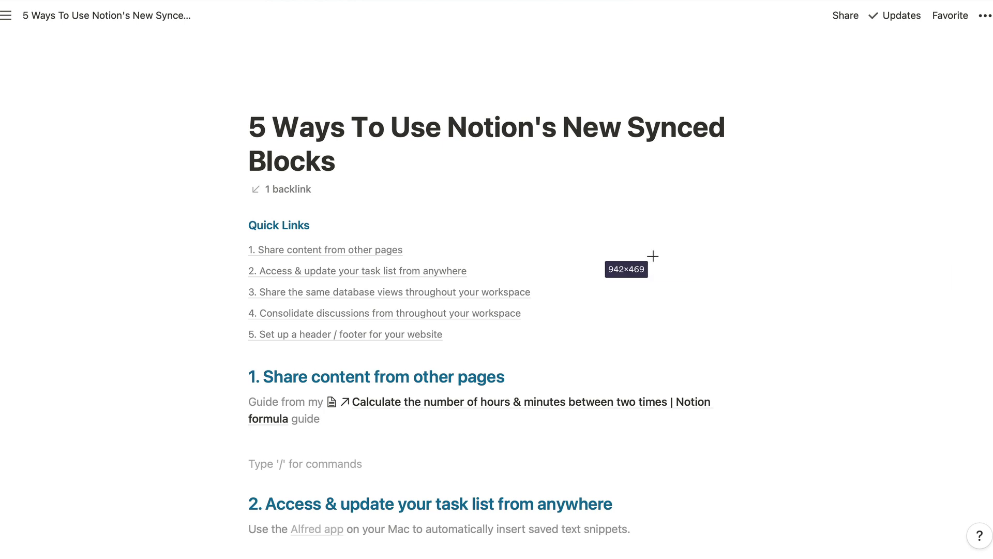
# - Open the 'Calculate the number of hours & minutes' guide and place the cursor above Combined
pyautogui.press('Escape')
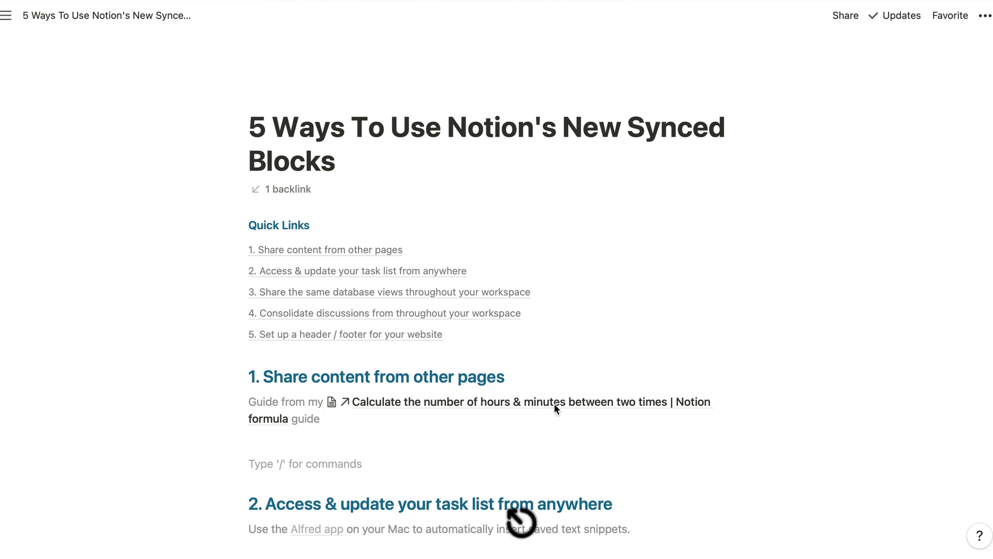
pyautogui.click(579, 403)
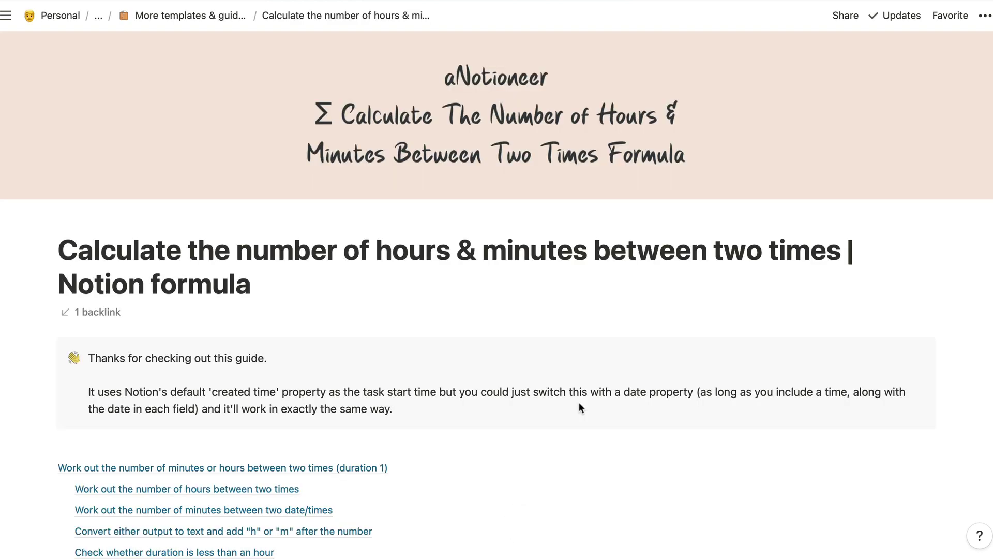
pyautogui.scroll(-2, 579, 404)
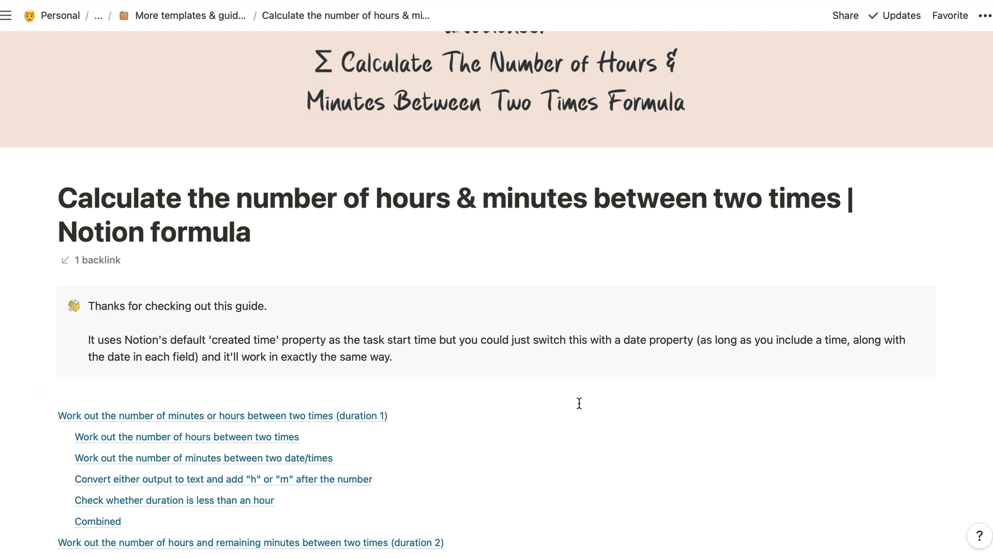
pyautogui.scroll(-15, 579, 403)
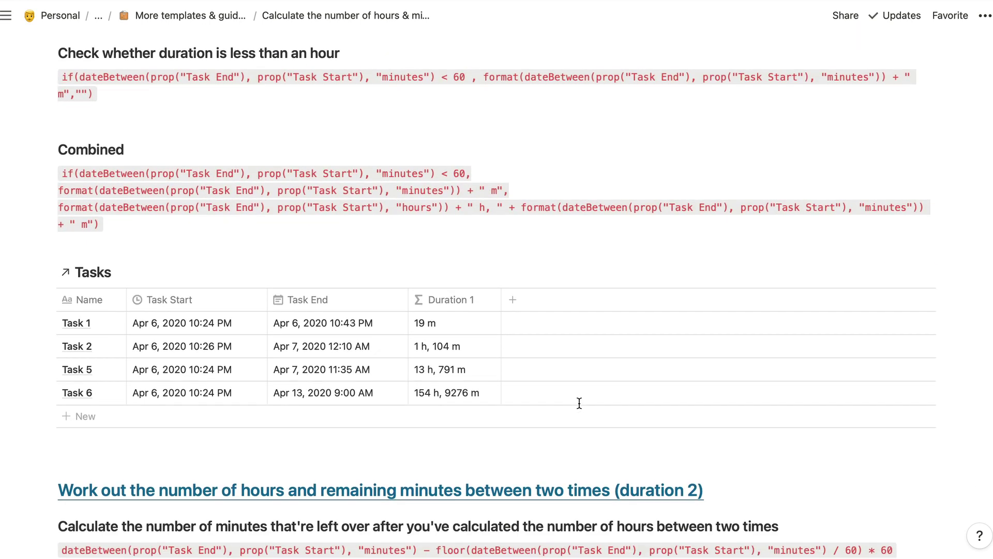
pyautogui.click(199, 122)
pyautogui.scroll(1, 404, 118)
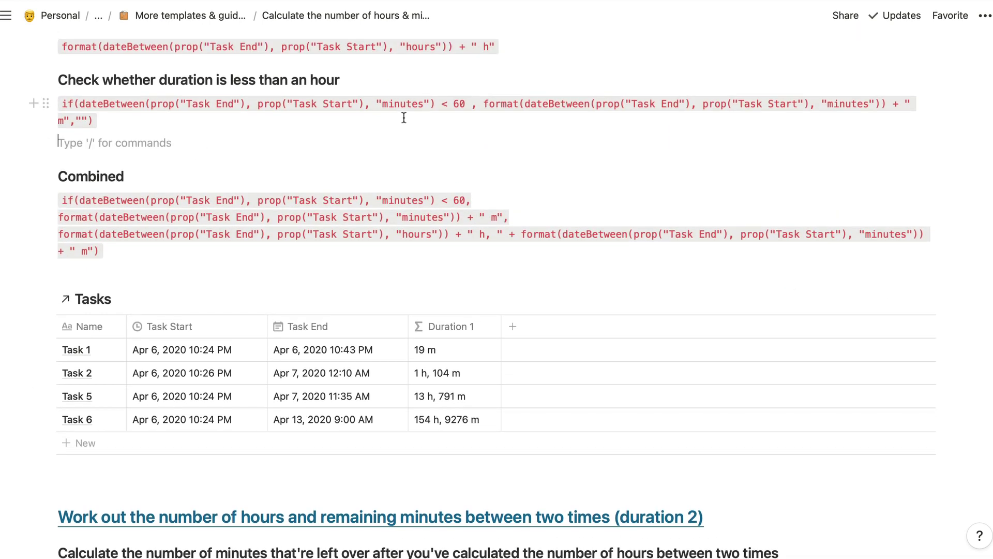
pyautogui.scroll(5, 404, 118)
pyautogui.scroll(-5, 404, 118)
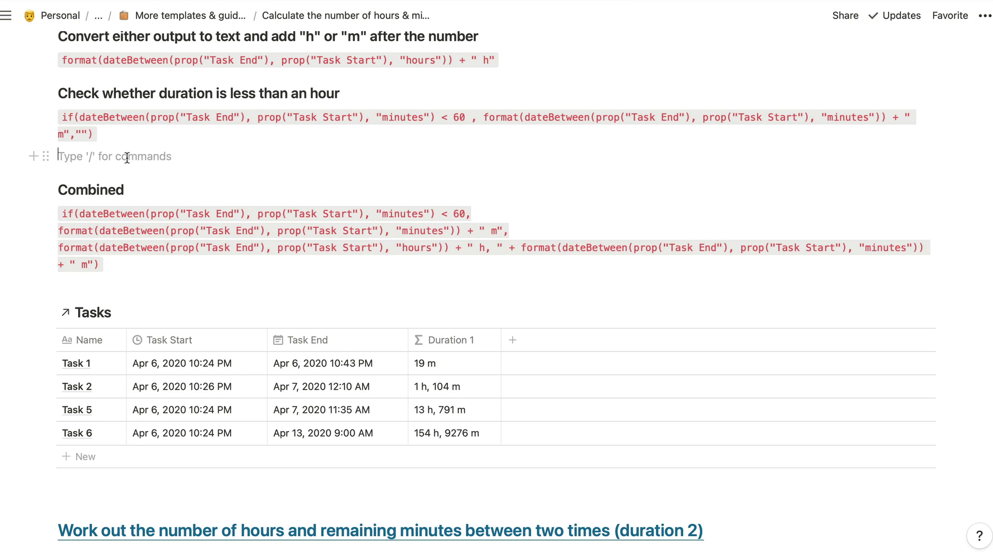
# - Create a synced block with /sync and move the Combined formula and Tasks table into it
pyautogui.write('/')
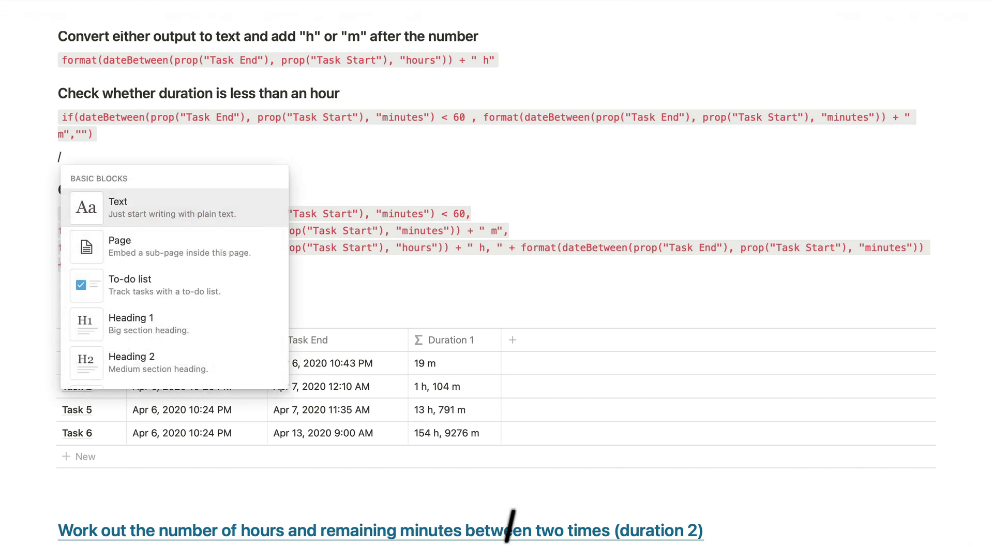
pyautogui.write('sync')
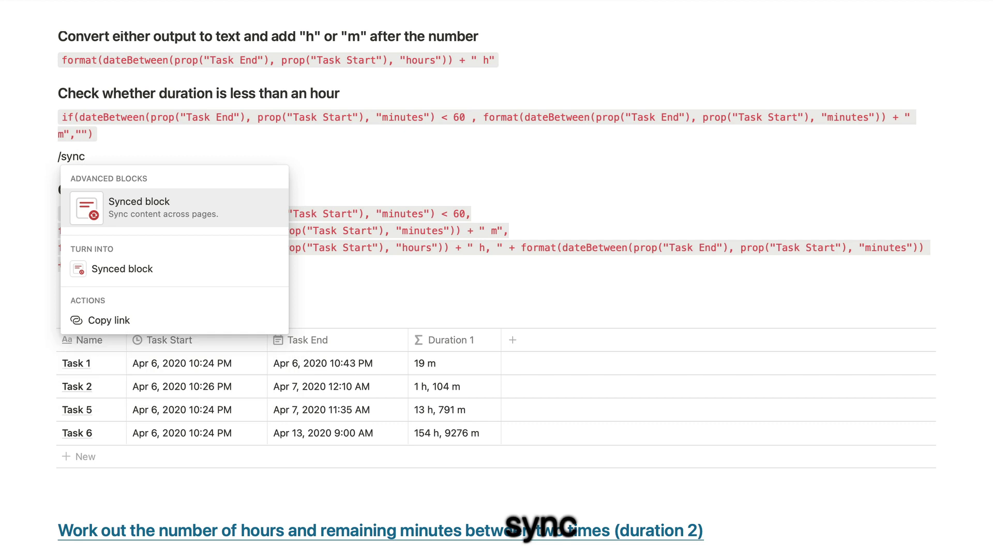
pyautogui.press('Return')
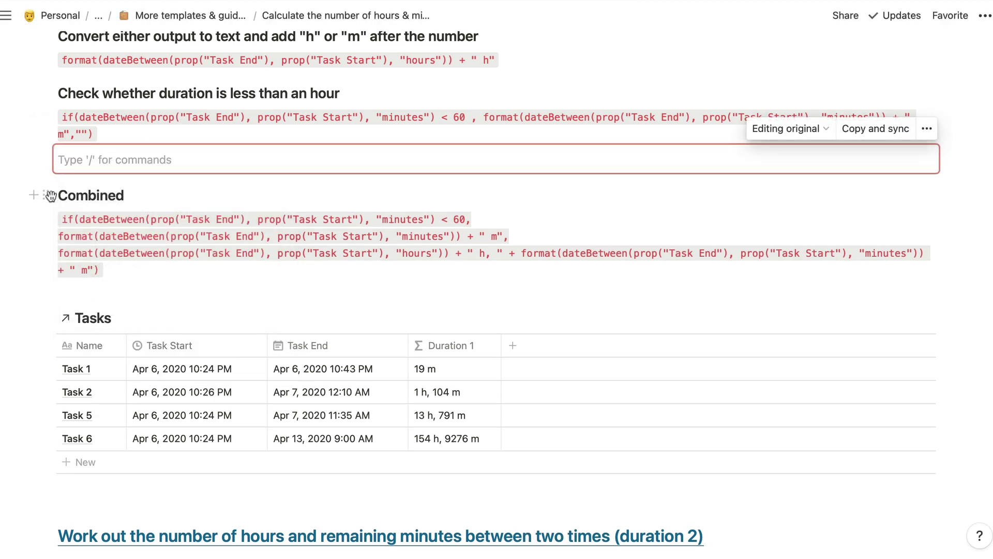
pyautogui.moveTo(13, 192); pyautogui.dragTo(191, 496)
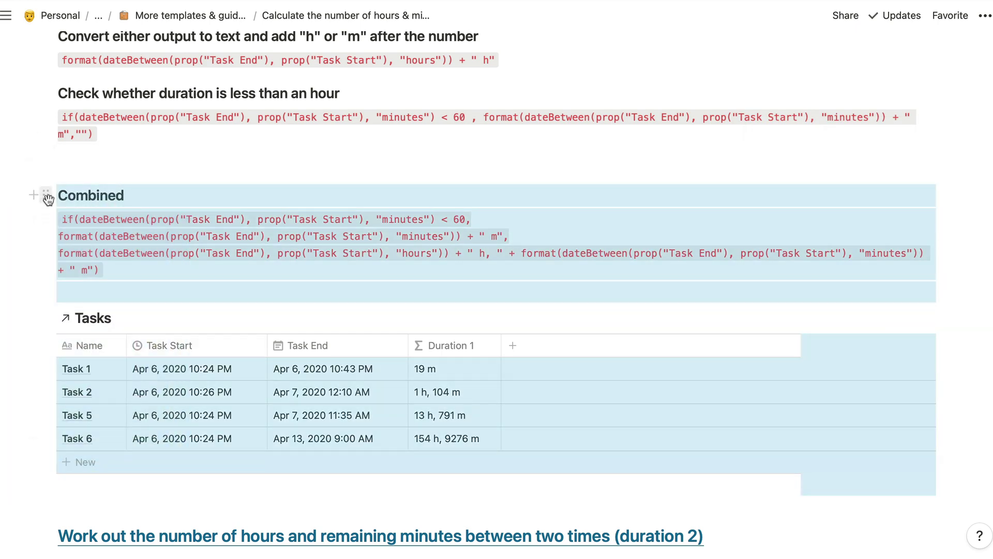
pyautogui.moveTo(48, 199); pyautogui.dragTo(51, 158)
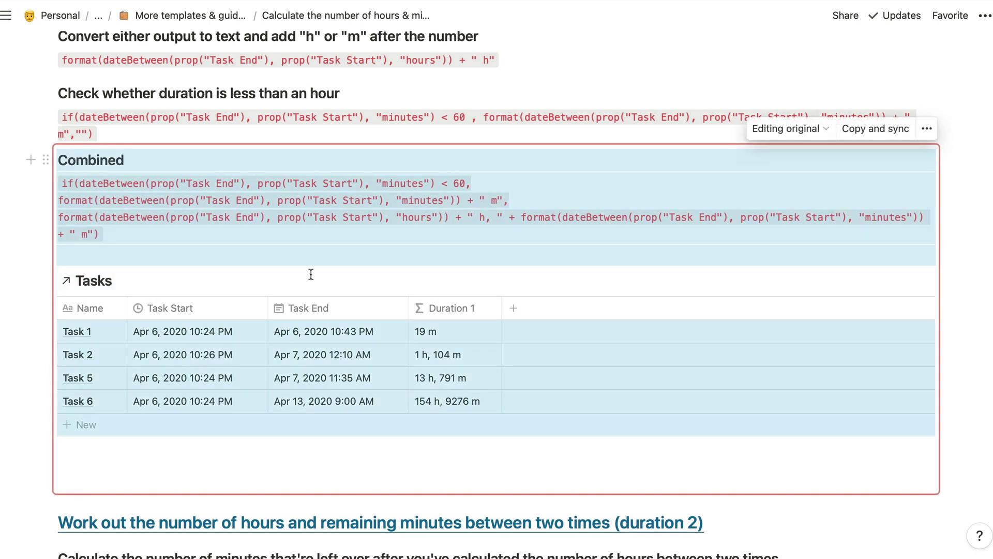
pyautogui.click(124, 160)
pyautogui.click(160, 471)
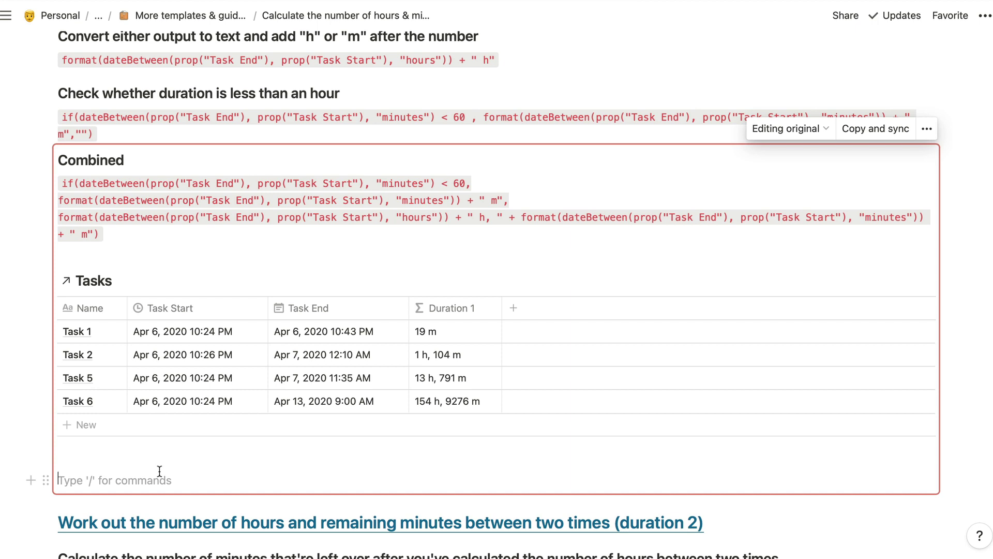
pyautogui.press('BackSpace')
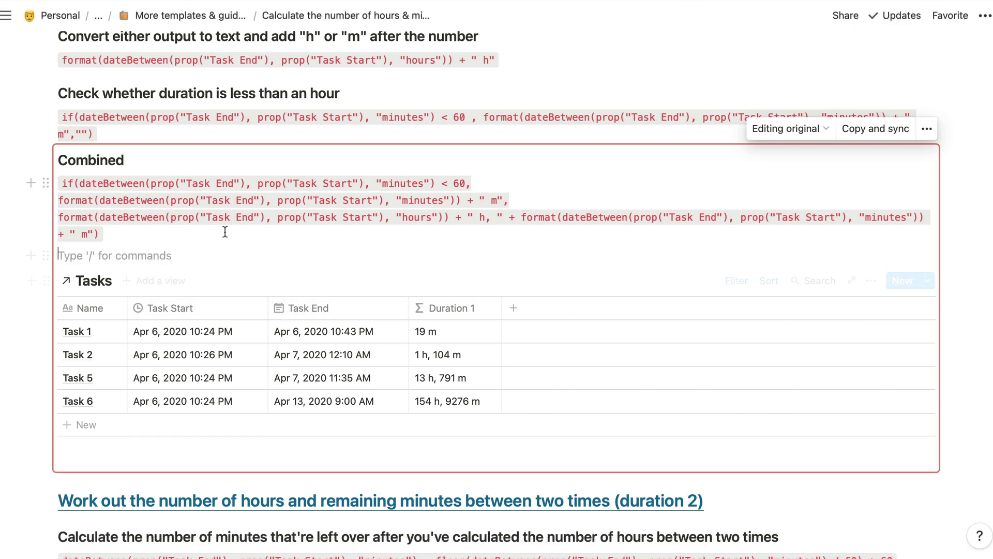
# - Copy the link to the new Combined synced block
pyautogui.click(156, 160)
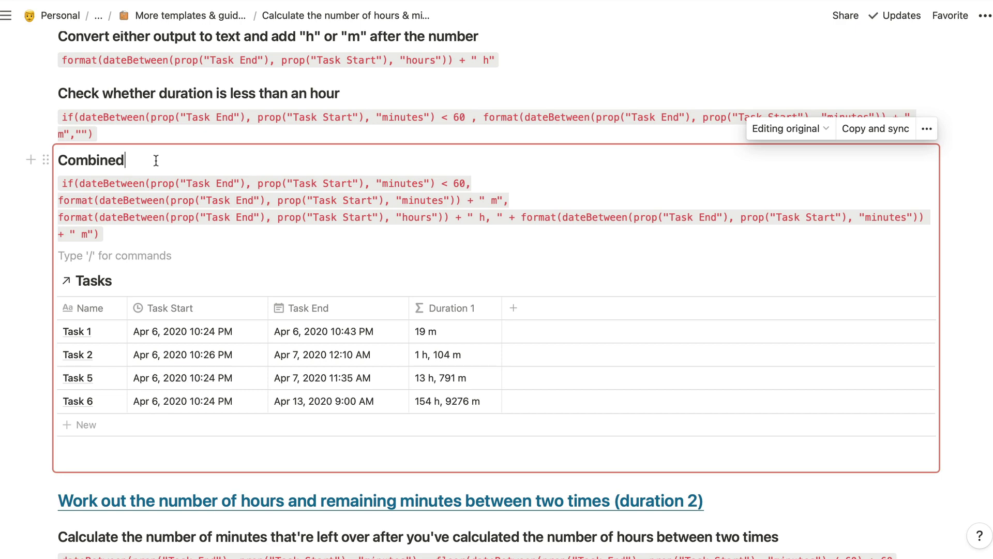
pyautogui.click(44, 160)
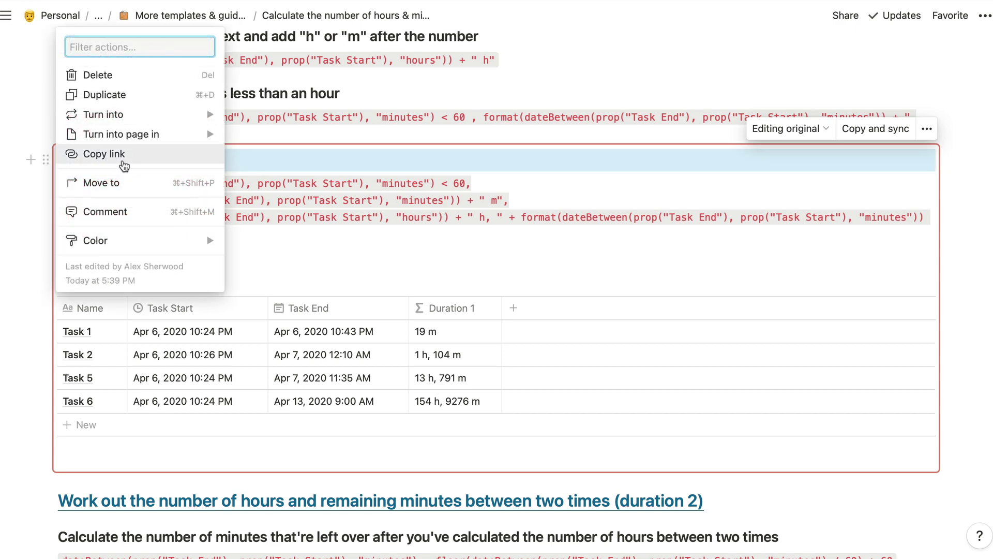
pyautogui.click(123, 158)
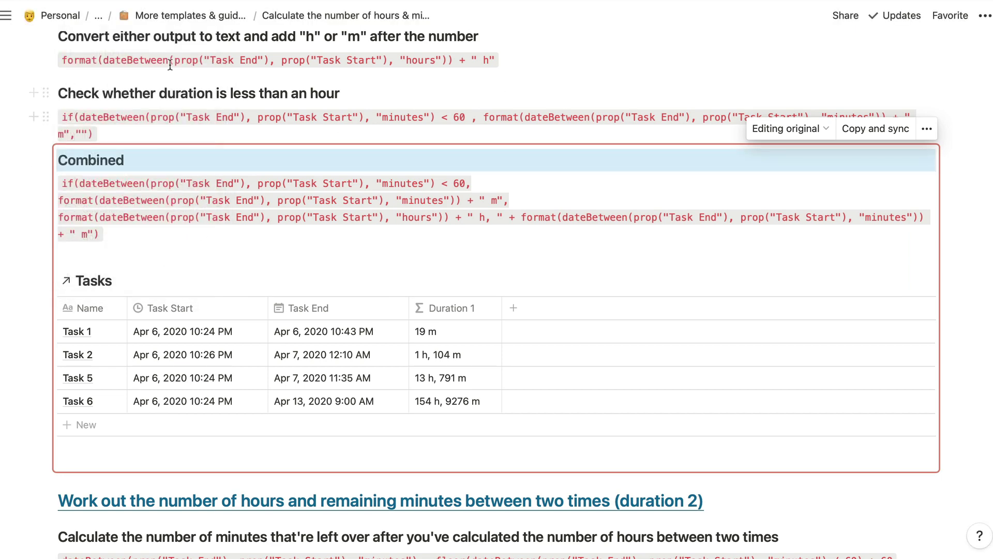
# - Back on the 5 Ways page, paste and sync the block into section 1's empty line
pyautogui.press('super+bracketleft')
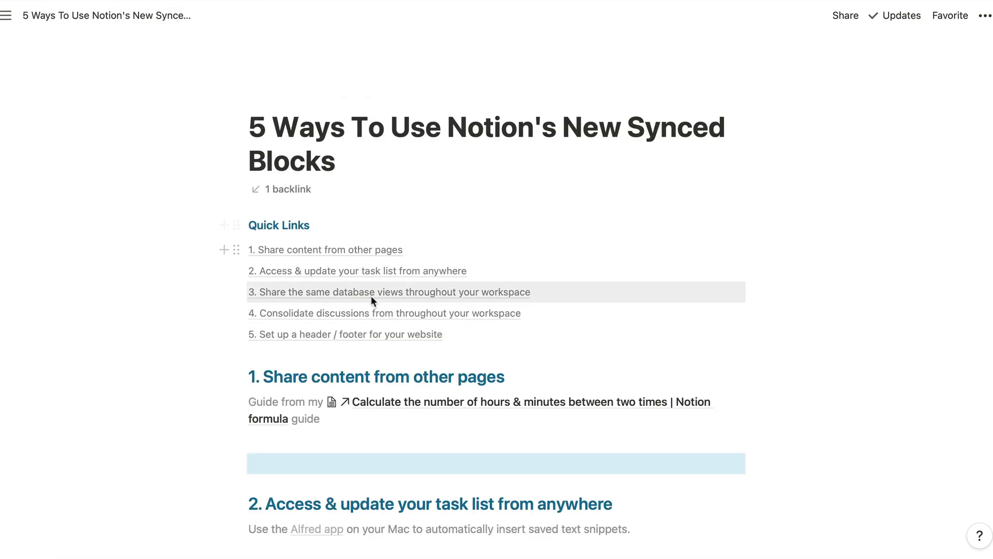
pyautogui.scroll(-3, 397, 419)
pyautogui.click(469, 378)
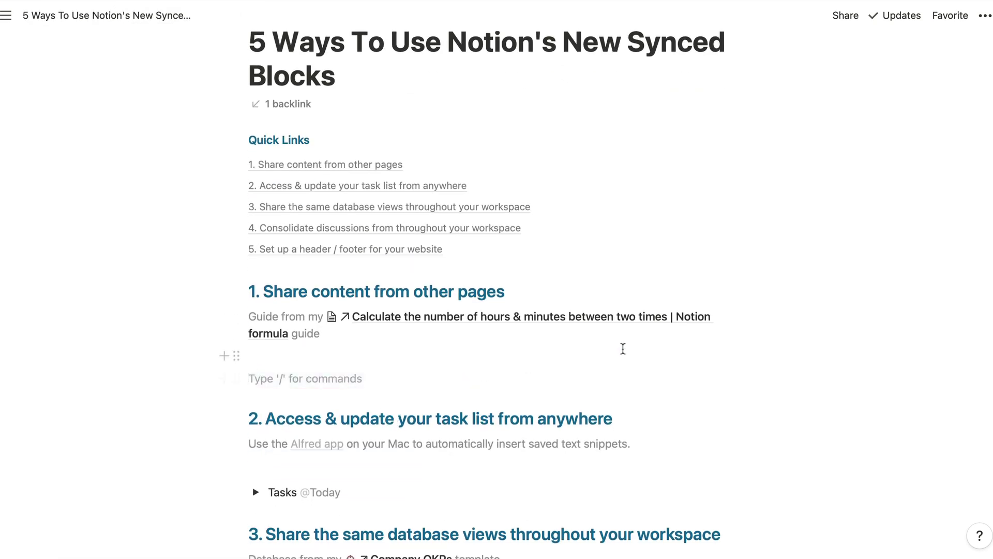
pyautogui.press('super+v')
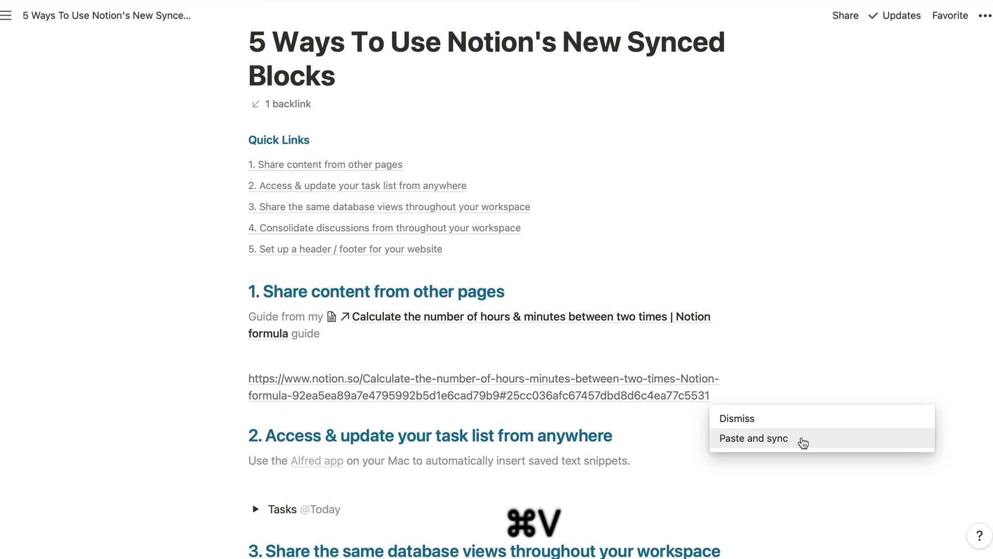
pyautogui.click(802, 439)
# - Deselect the synced copy and briefly open, then close, the Tasks table's filter options
pyautogui.scroll(-4, 743, 343)
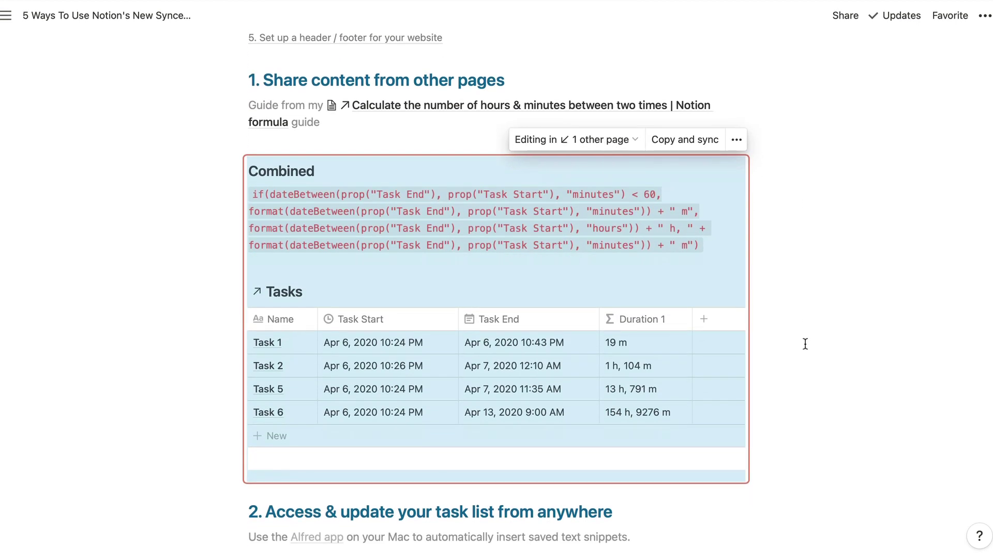
pyautogui.click(526, 82)
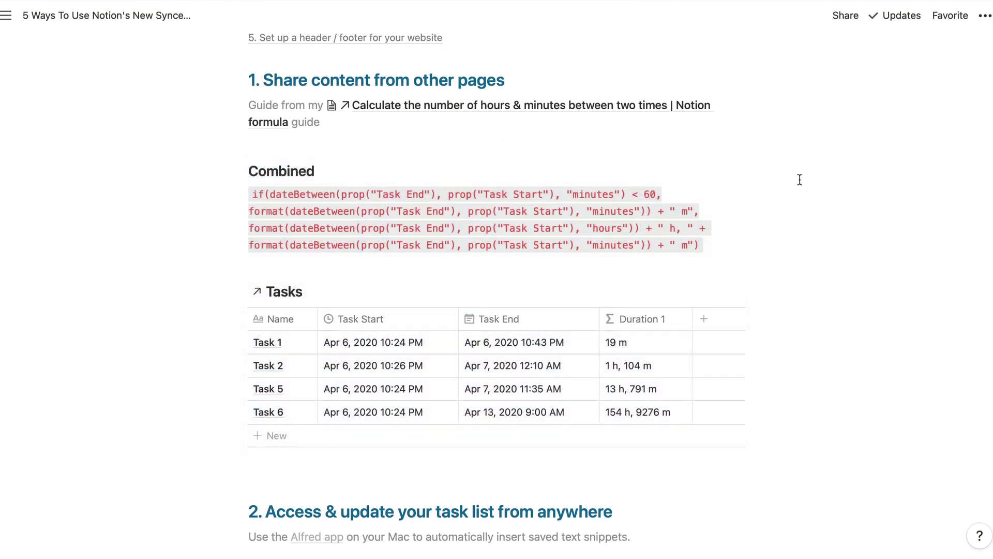
pyautogui.moveTo(606, 404)
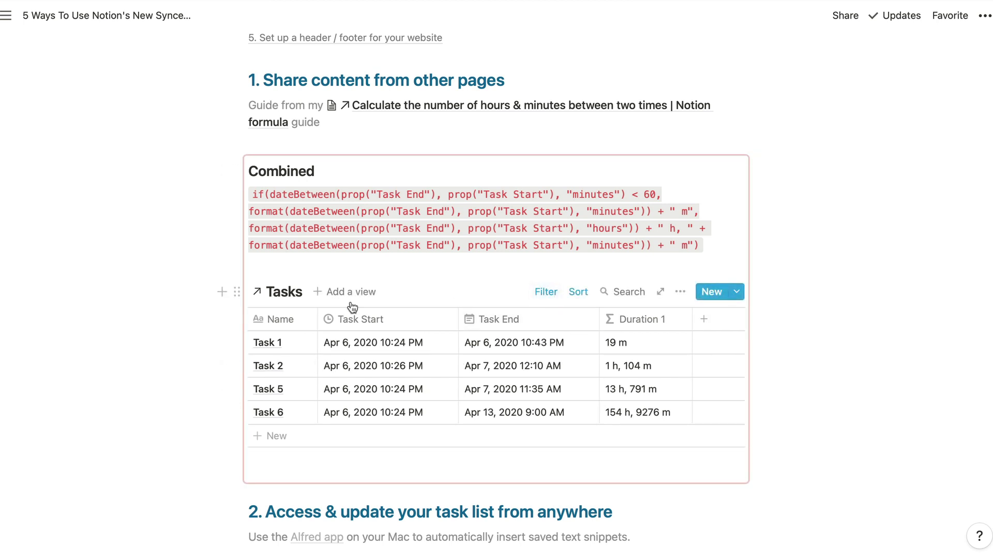
pyautogui.click(550, 294)
pyautogui.click(550, 294)
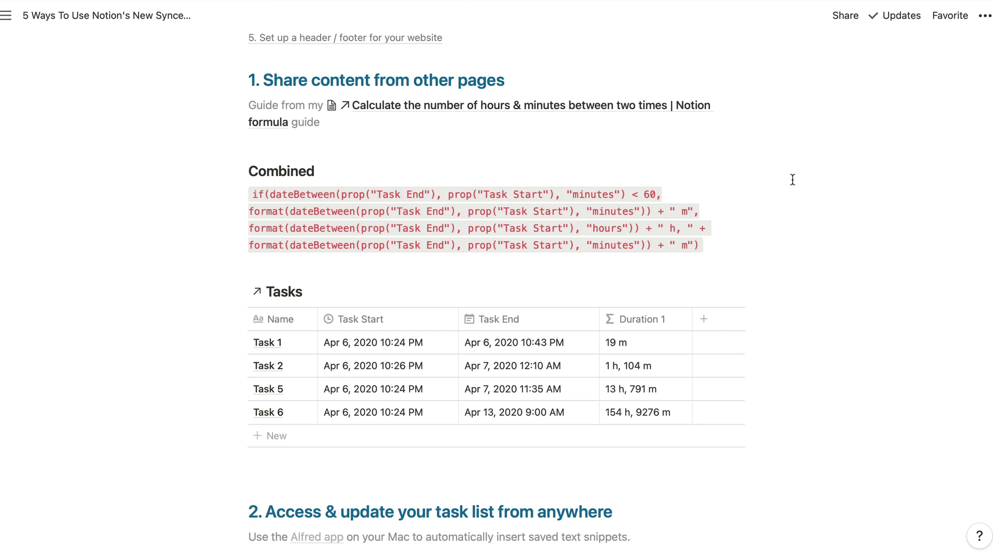
# - From the synced copy's 'Editing in 1 other page' list, jump to the original guide page
pyautogui.scroll(1, 793, 168)
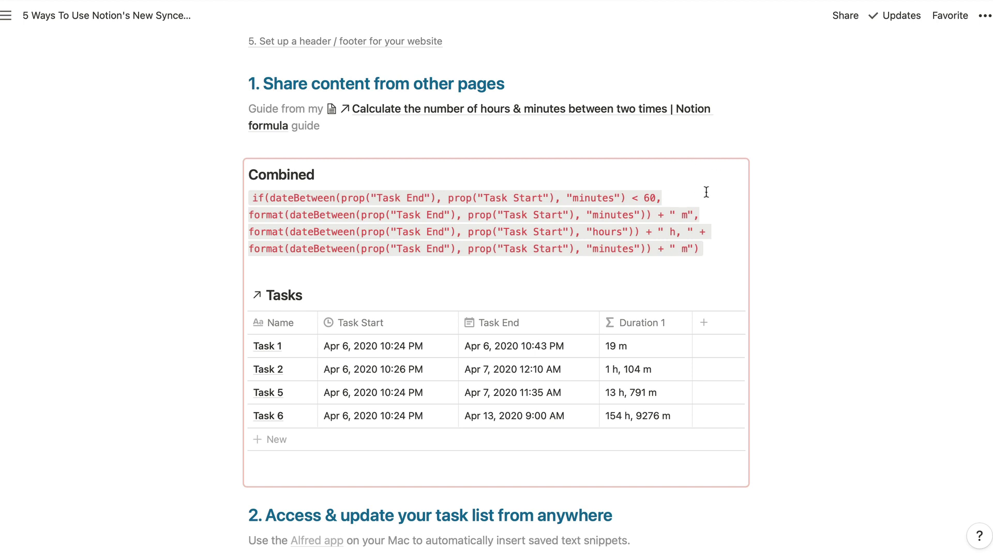
pyautogui.click(704, 248)
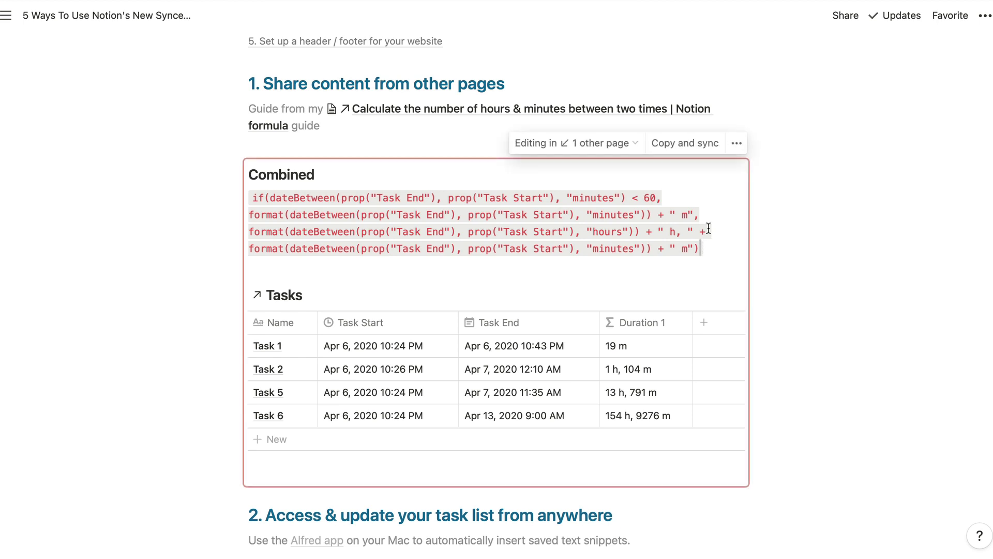
pyautogui.click(613, 150)
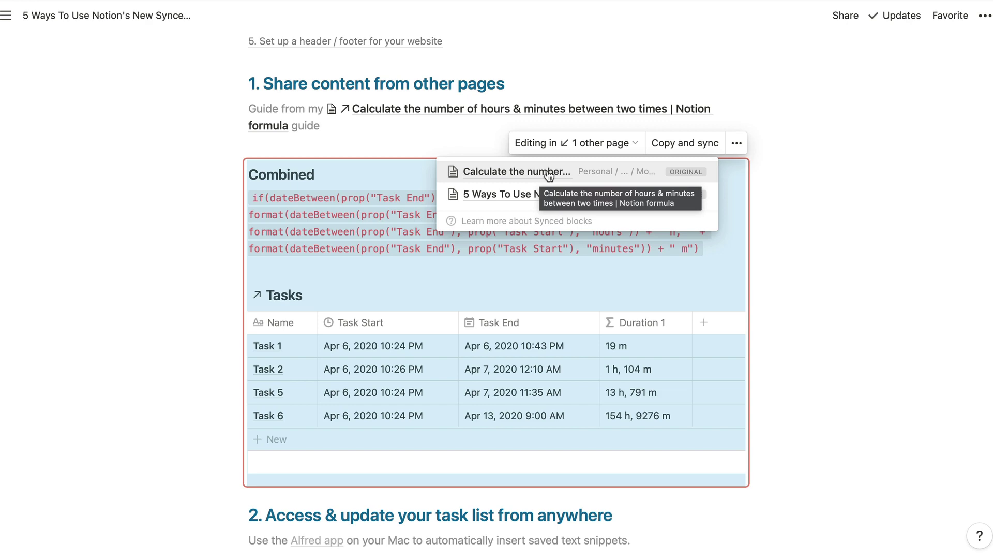
pyautogui.click(547, 172)
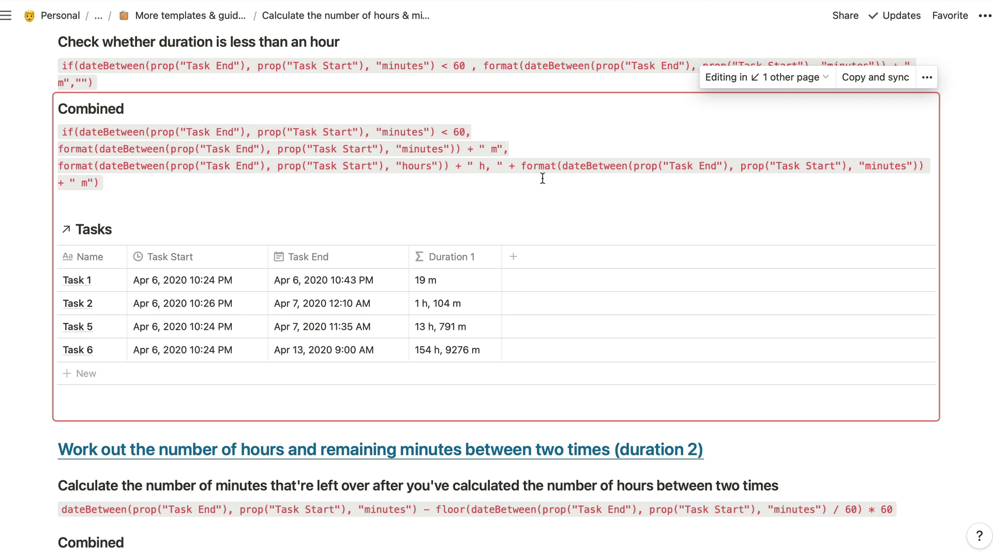
# - Start deleting the original Combined synced block but cancel, keeping it on the guide page
pyautogui.press('Up')
pyautogui.press('Up')
pyautogui.press('Up')
pyautogui.press('Up')
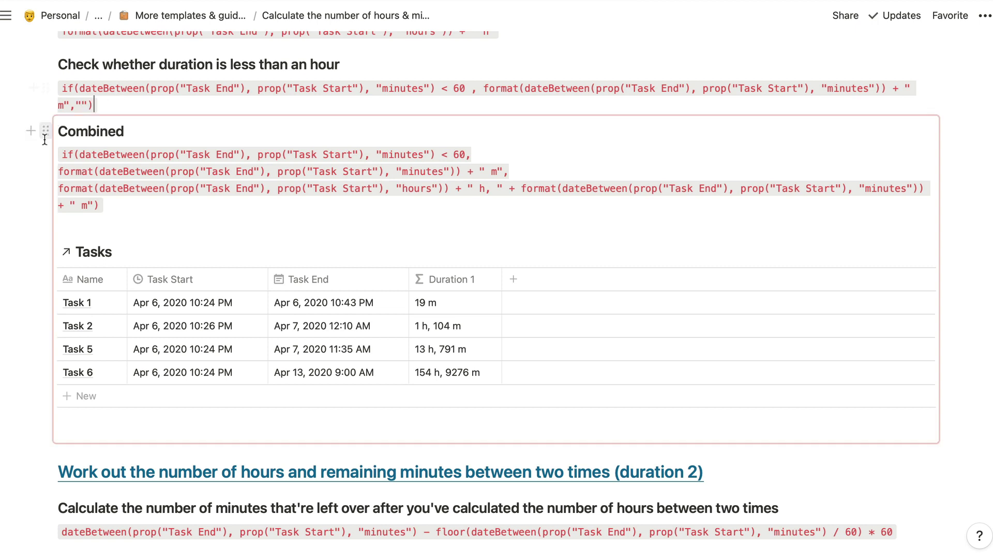
pyautogui.click(45, 132)
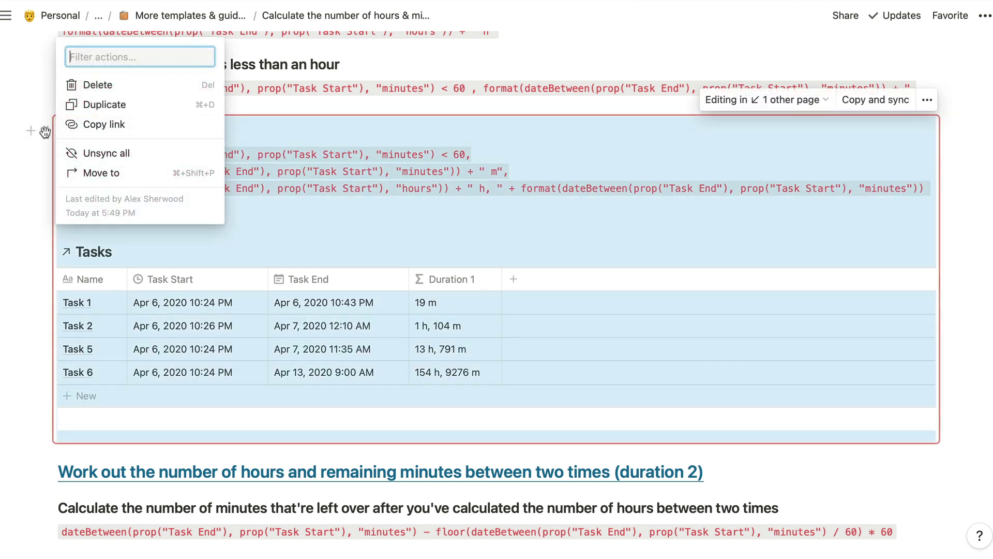
pyautogui.click(122, 88)
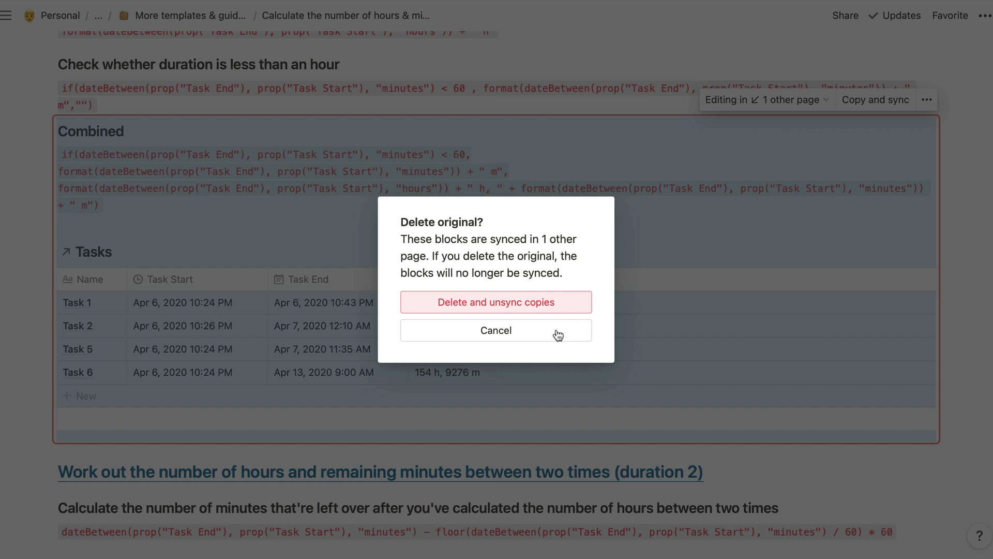
pyautogui.click(495, 331)
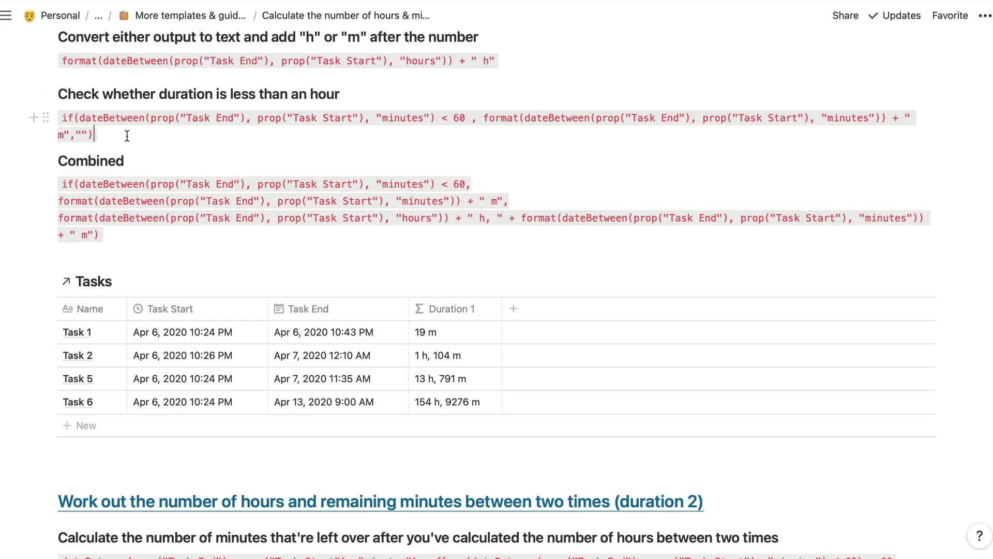
pyautogui.click(45, 160)
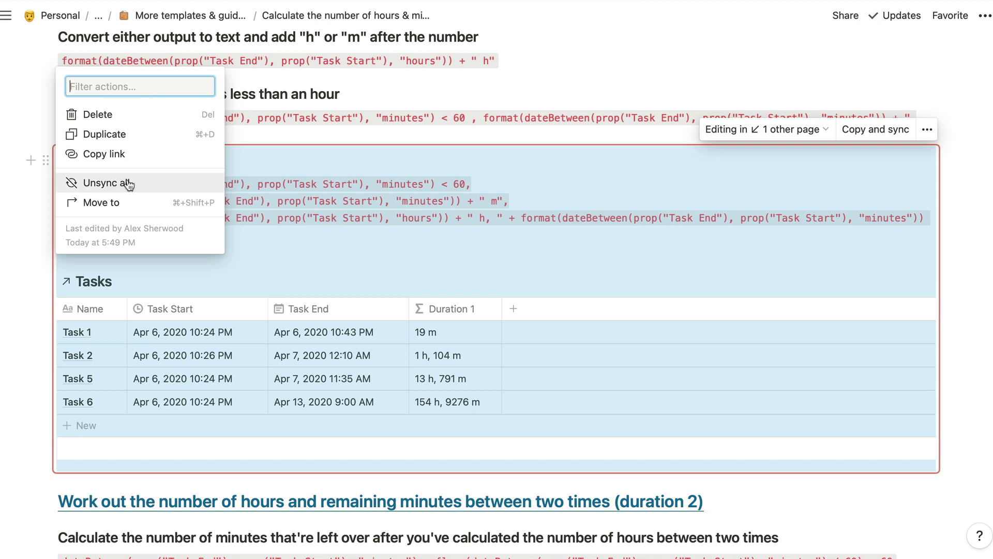
# - Unsync all copies of the Combined block, then open the Tasks demo page
pyautogui.click(155, 184)
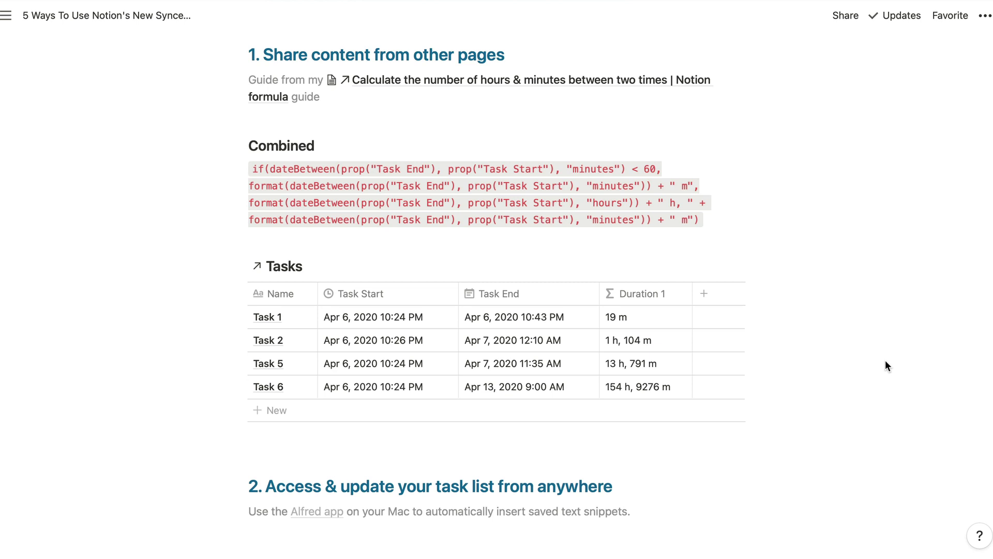
pyautogui.scroll(-20, 886, 361)
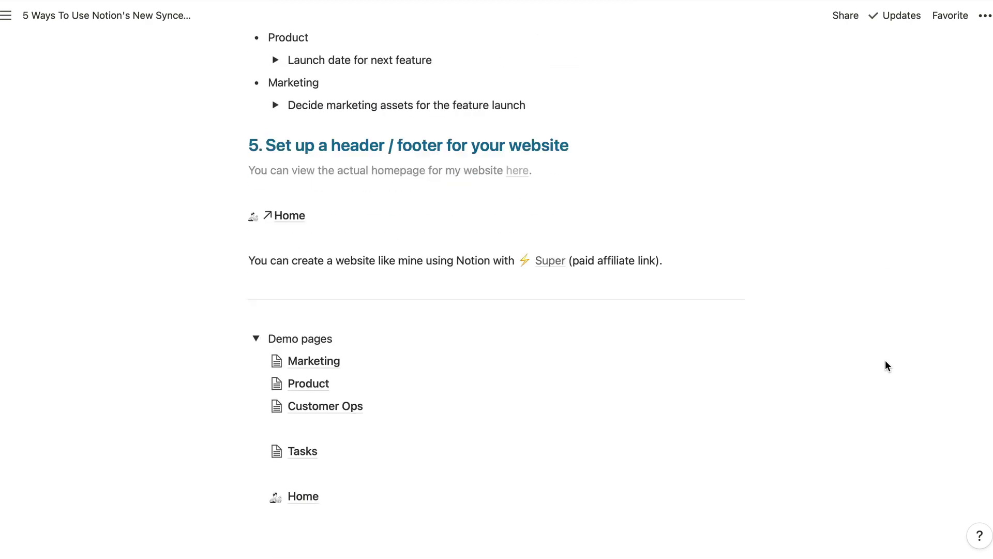
pyautogui.scroll(-2, 886, 360)
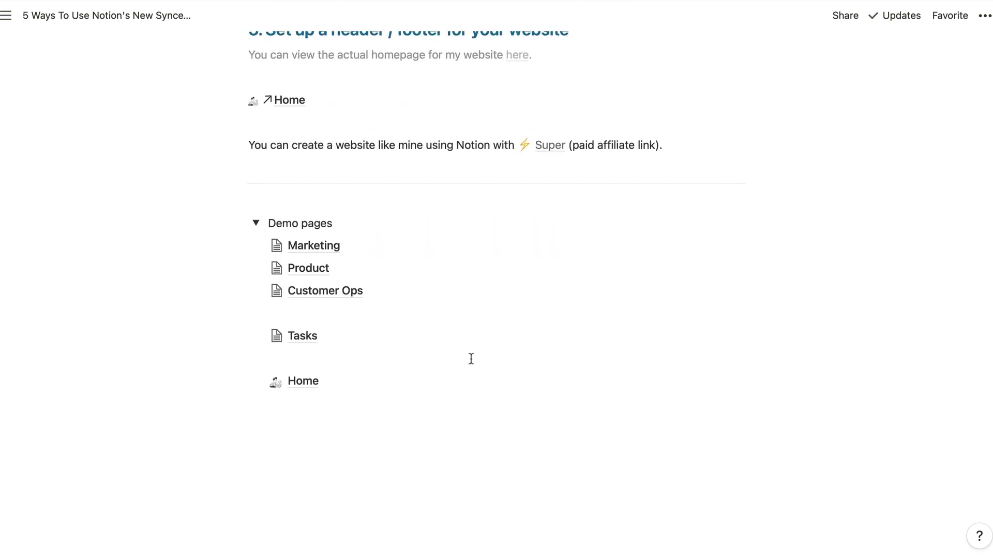
pyautogui.click(343, 336)
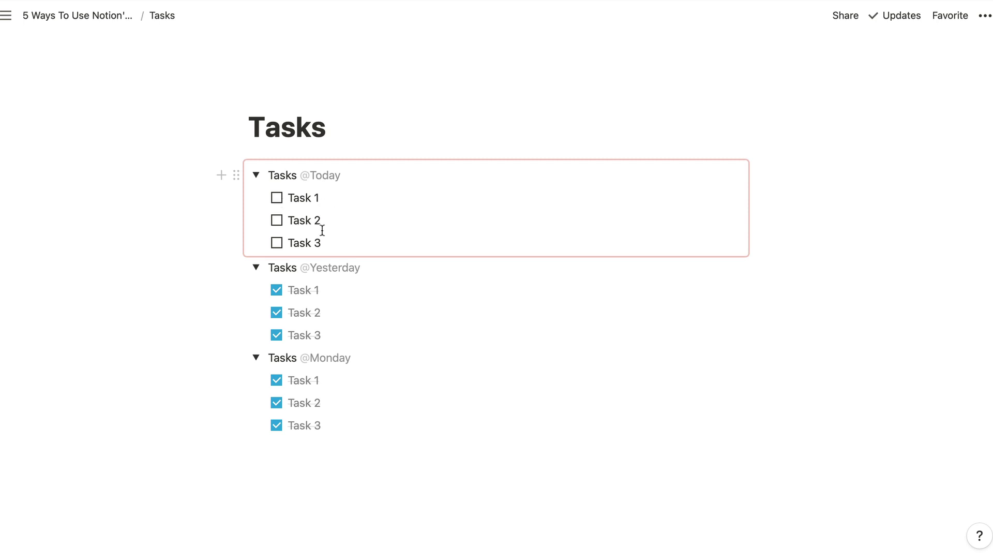
pyautogui.click(357, 135)
pyautogui.press('Return')
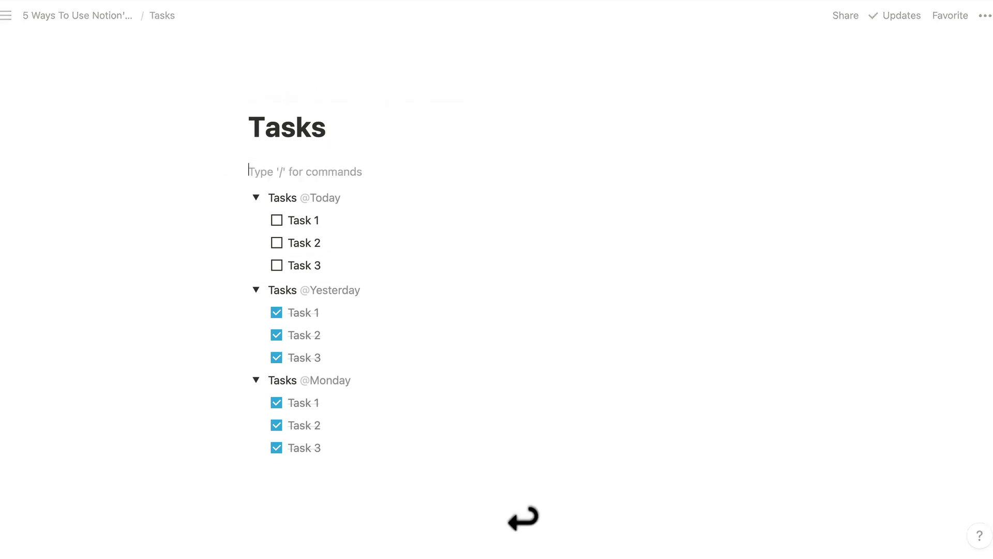
pyautogui.write('> ')
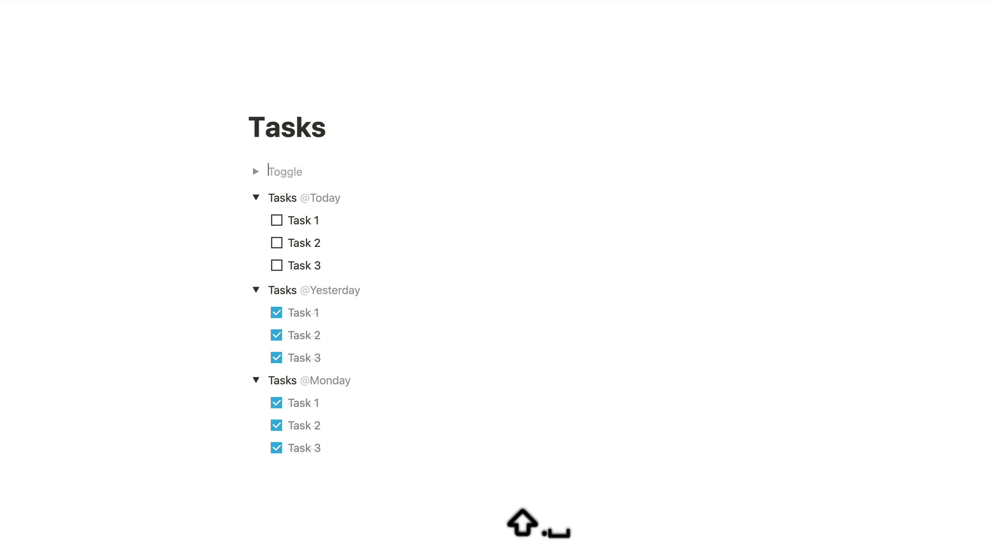
pyautogui.write('Tasks ')
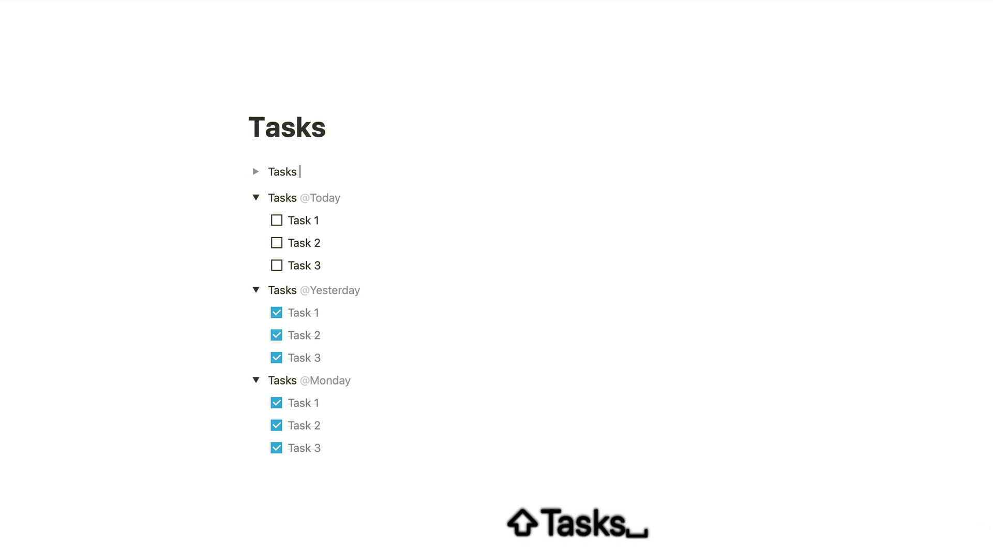
pyautogui.write('@today')
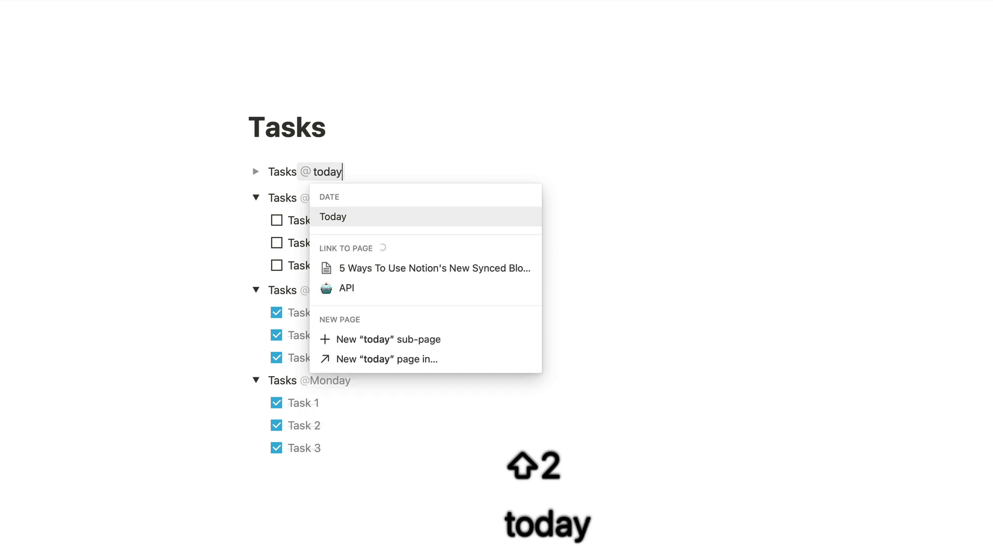
pyautogui.press('Return')
pyautogui.press('BackSpace')
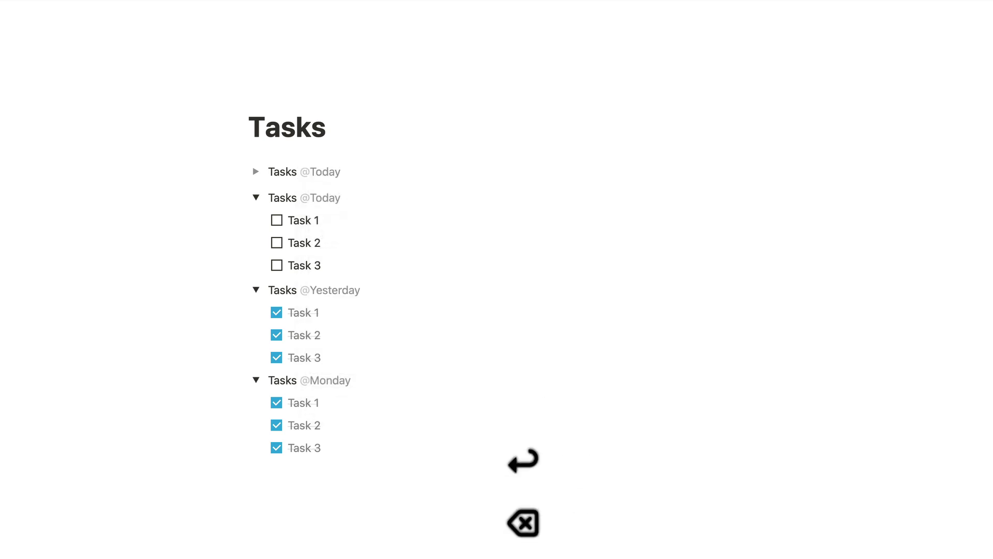
pyautogui.press('super+Return')
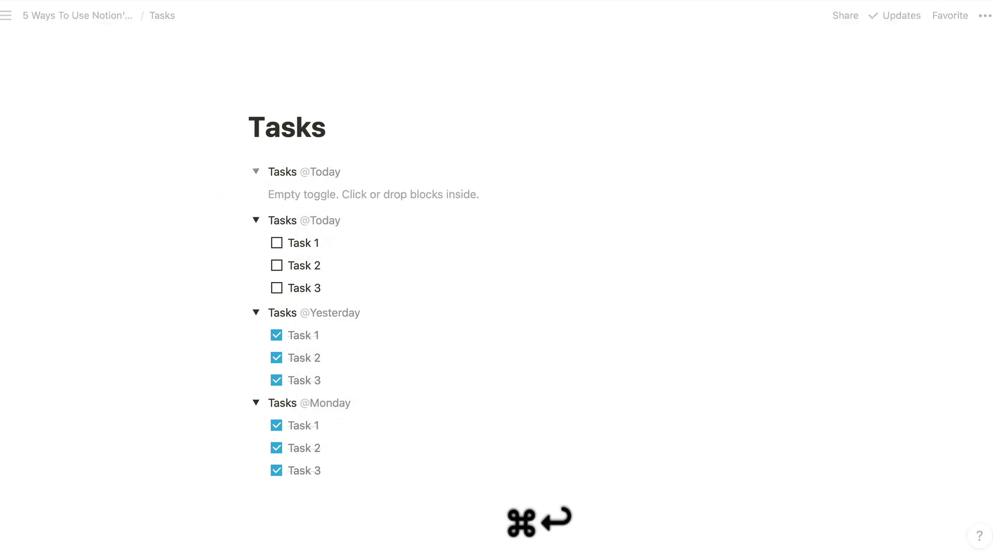
pyautogui.press('Return')
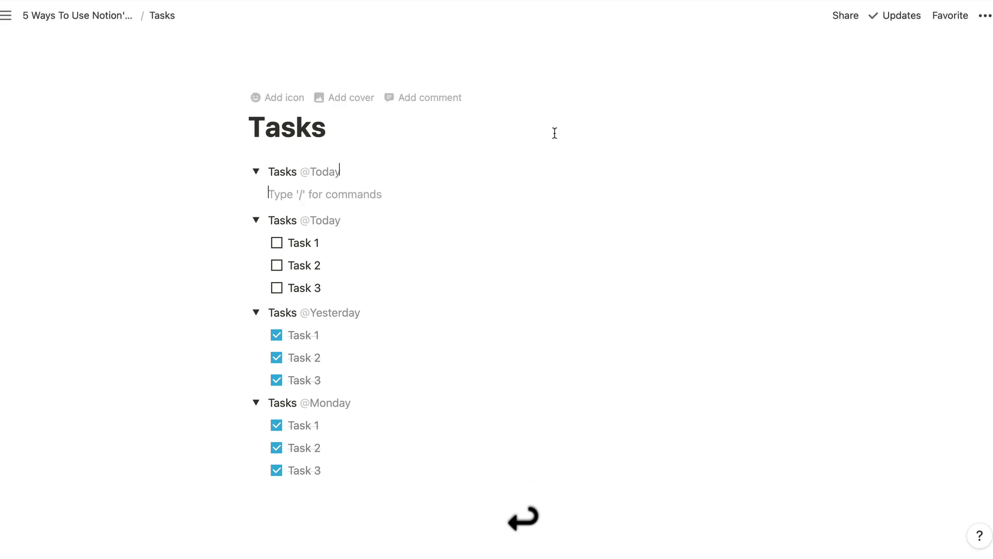
pyautogui.write('[]')
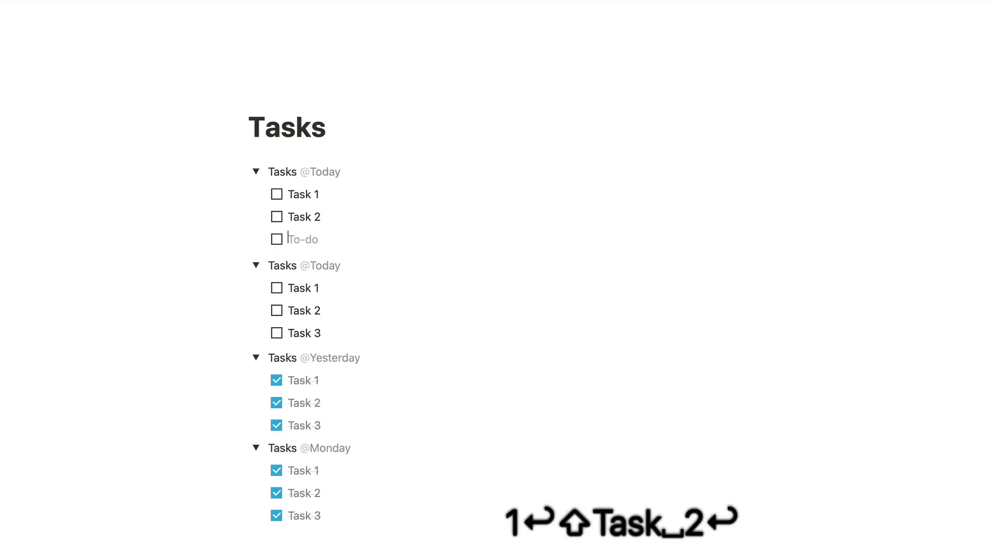
pyautogui.write('Task 3')
pyautogui.scroll(-3, 603, 116)
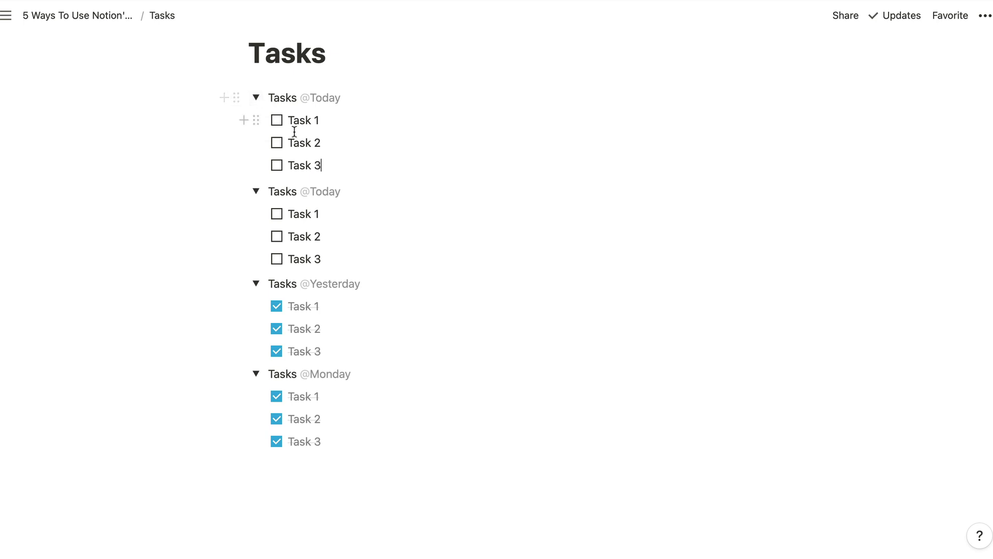
pyautogui.scroll(2, 304, 126)
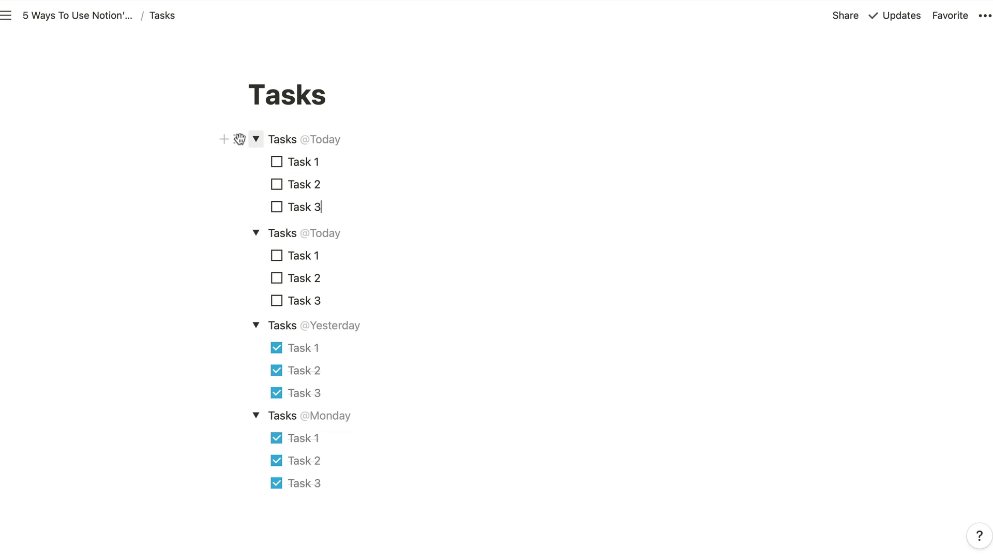
pyautogui.click(233, 138)
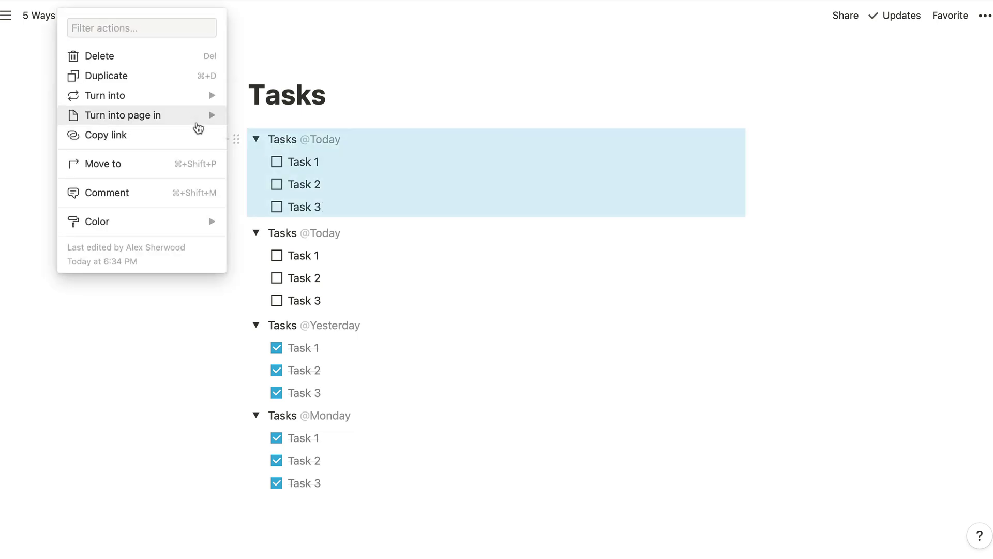
pyautogui.moveTo(197, 96)
pyautogui.click(286, 279)
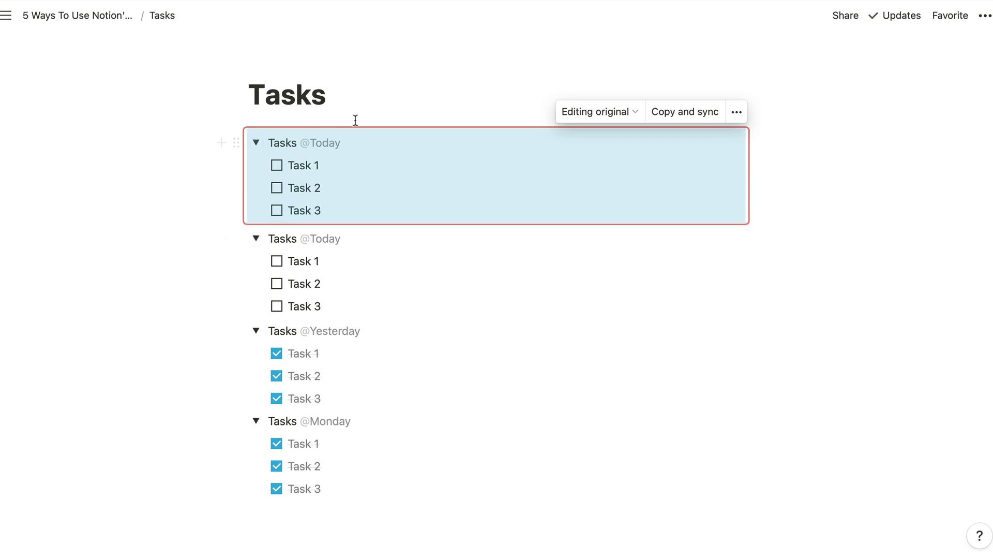
pyautogui.press('super+bracketleft')
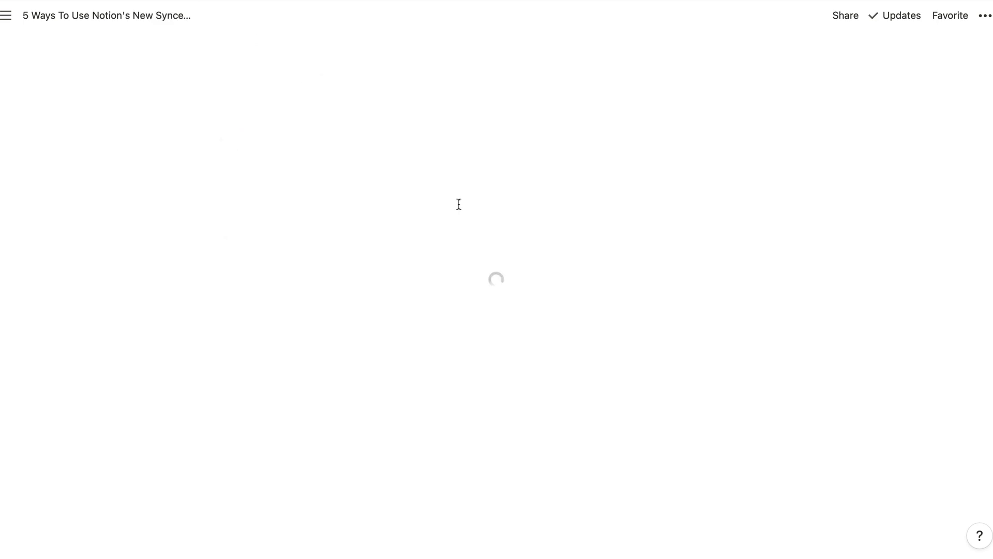
pyautogui.scroll(10, 556, 216)
pyautogui.scroll(7, 559, 217)
pyautogui.click(507, 263)
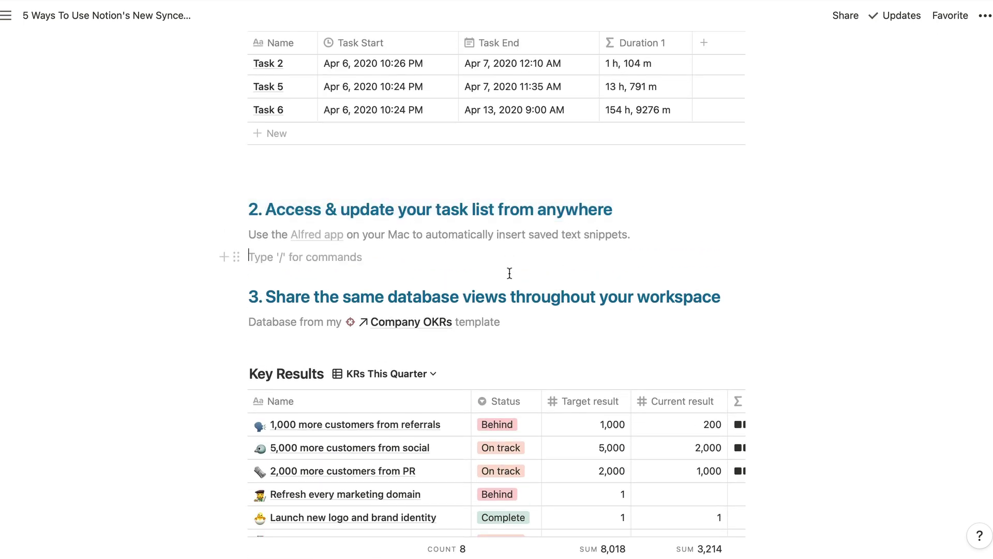
pyautogui.press('Return')
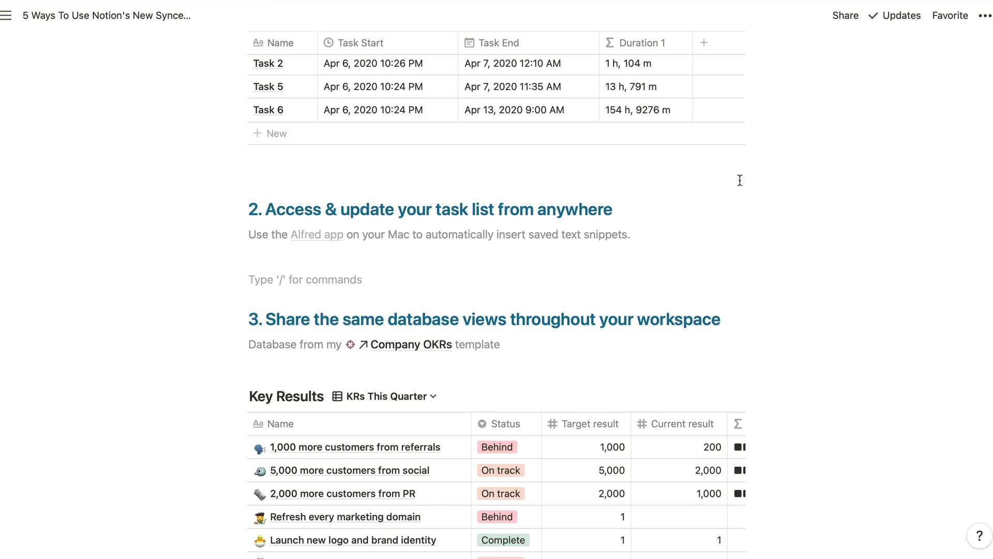
pyautogui.write('/tasks')
pyautogui.press('BackSpace')
pyautogui.press('BackSpace')
pyautogui.press('BackSpace')
pyautogui.press('BackSpace')
pyautogui.press('BackSpace')
pyautogui.press('BackSpace')
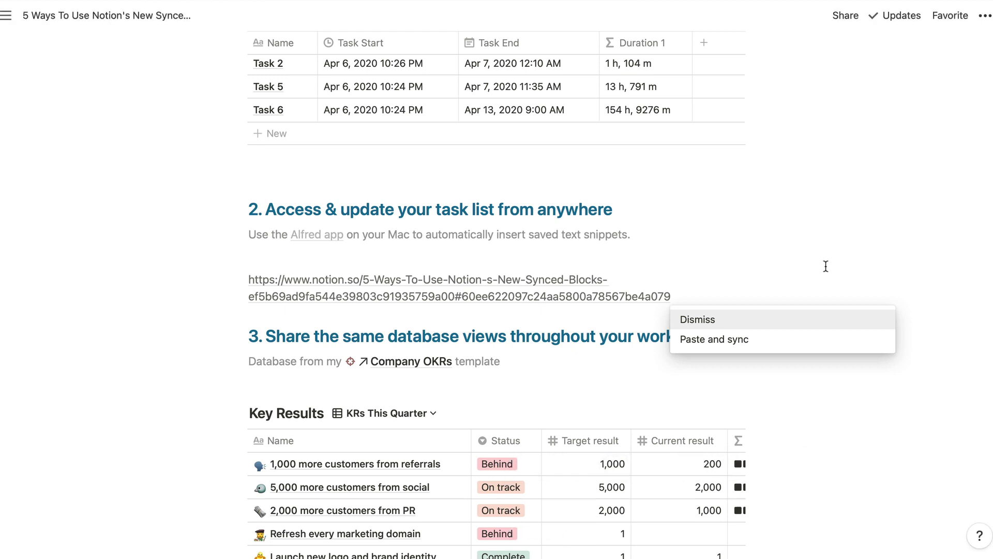
pyautogui.click(772, 344)
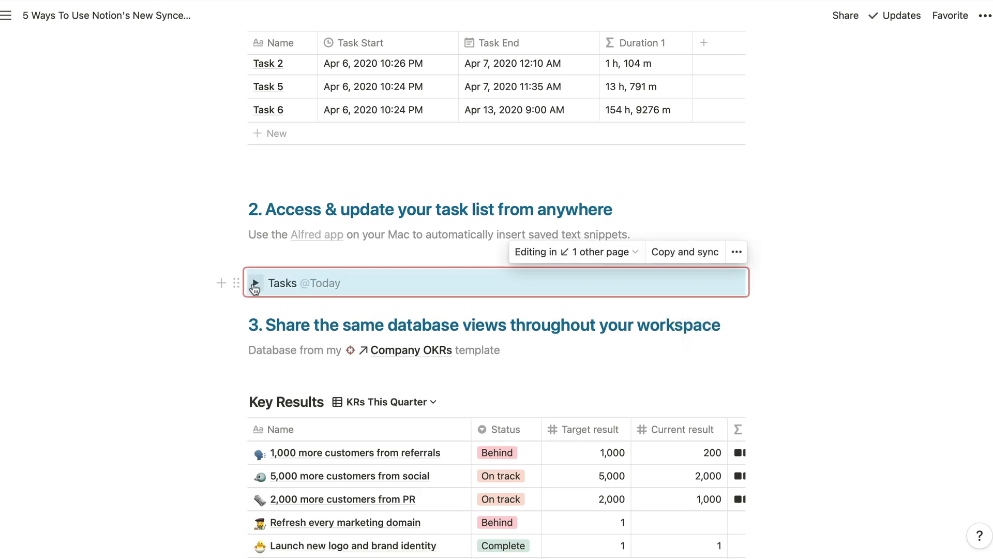
pyautogui.click(254, 284)
pyautogui.click(650, 211)
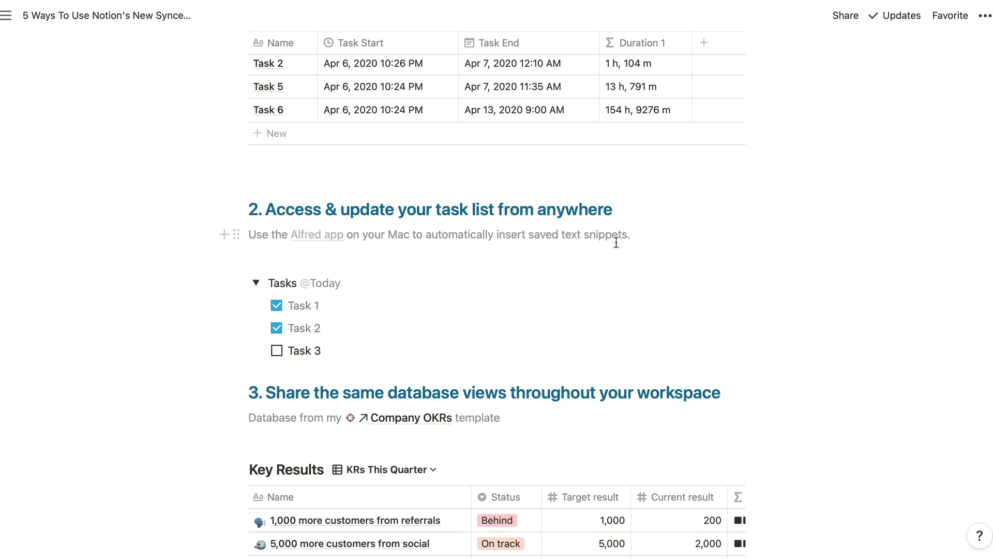
pyautogui.click(255, 283)
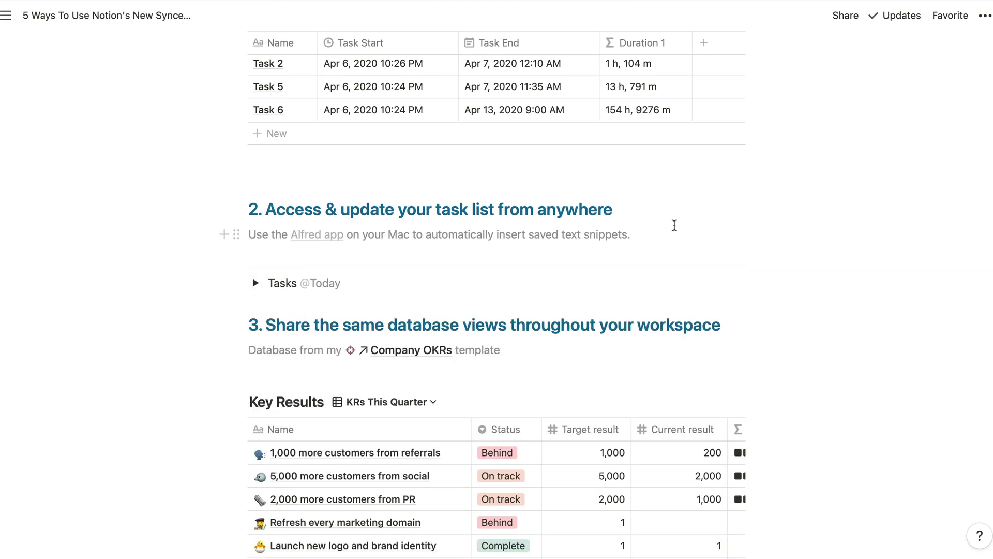
# - Scroll the guide page down to section 3 and its Company OKRs template link
pyautogui.press('super+shift+4')
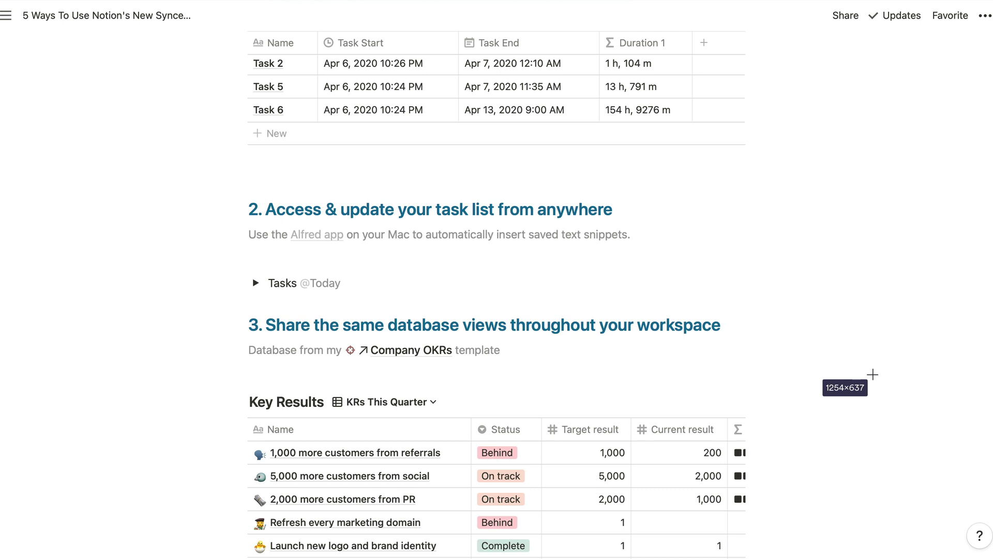
pyautogui.press('Escape')
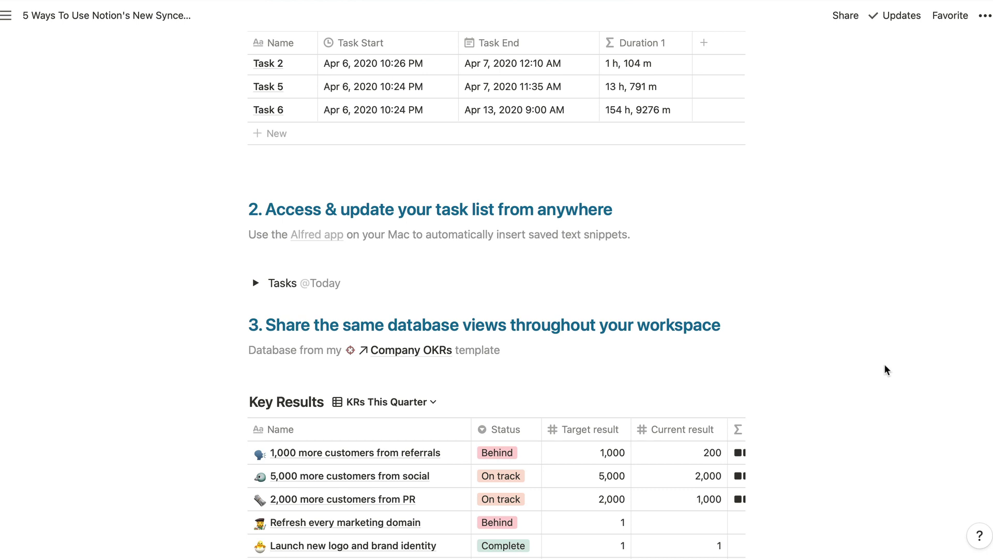
pyautogui.scroll(-5, 884, 364)
pyautogui.scroll(-1, 883, 364)
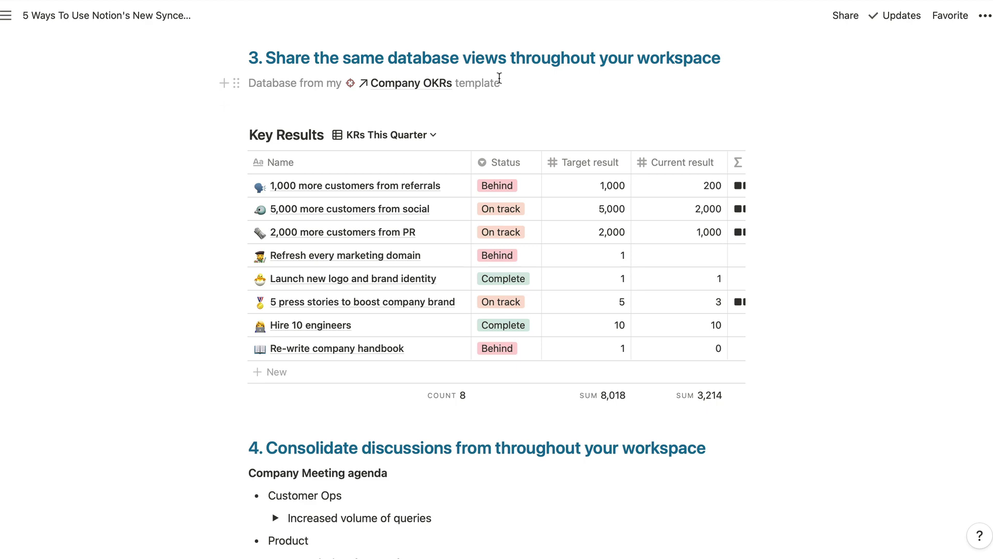
# - On the Company OKRs page, insert a synced block above the Objectives table using /sync
pyautogui.click(422, 84)
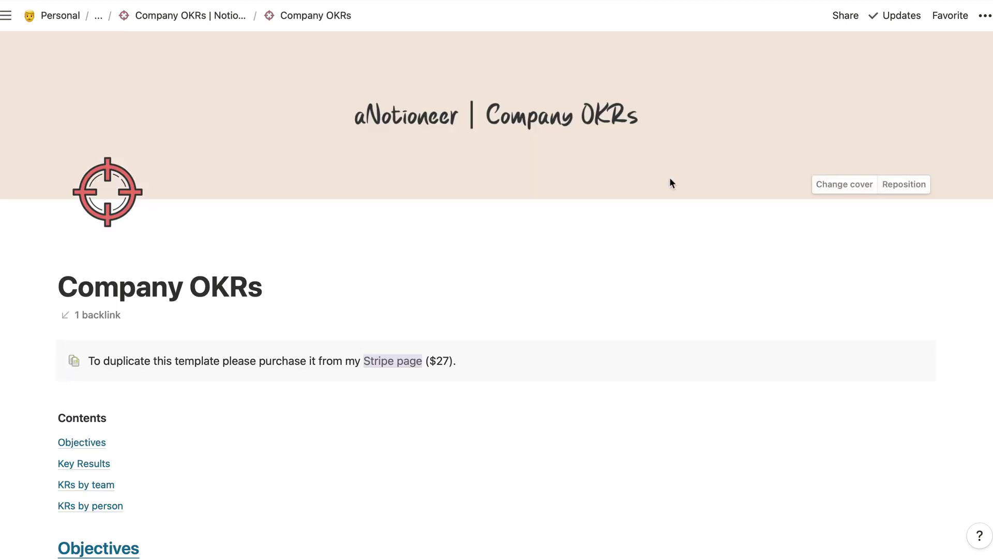
pyautogui.scroll(-10, 671, 182)
pyautogui.scroll(1, 671, 182)
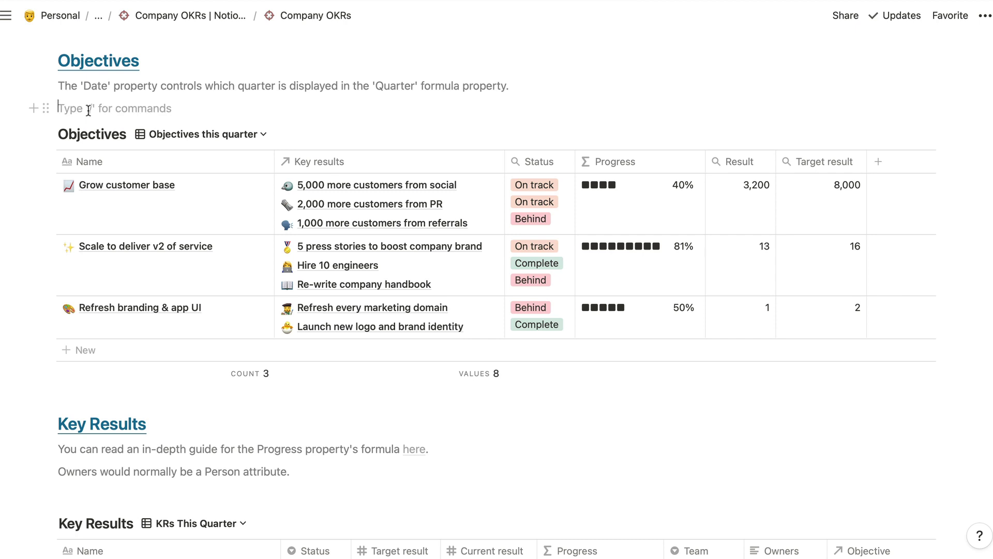
pyautogui.press('Return')
pyautogui.press('Up')
pyautogui.write('/sync')
pyautogui.press('Return')
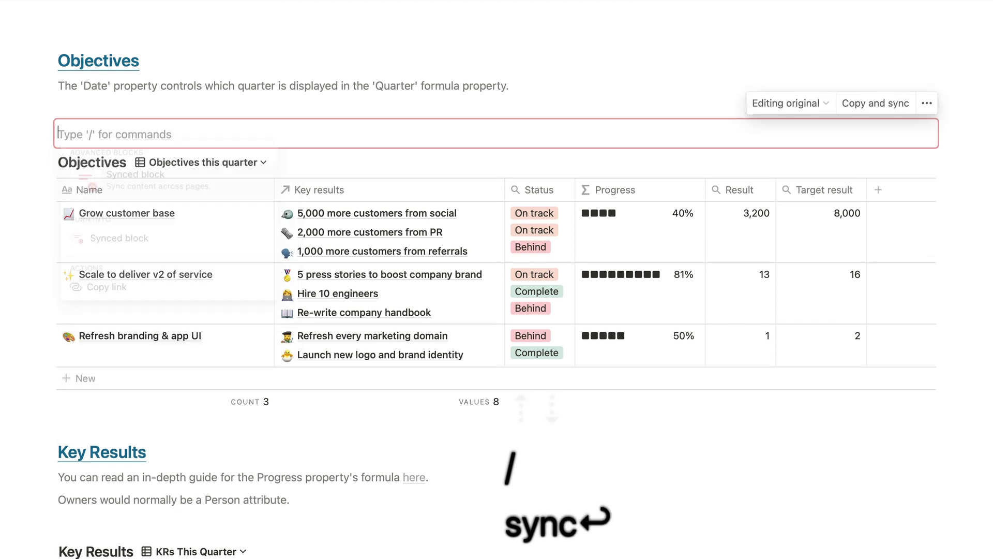
# - Move the Objectives table into the synced block and copy the block's link
pyautogui.moveTo(38, 162); pyautogui.dragTo(98, 140)
pyautogui.press('BackSpace')
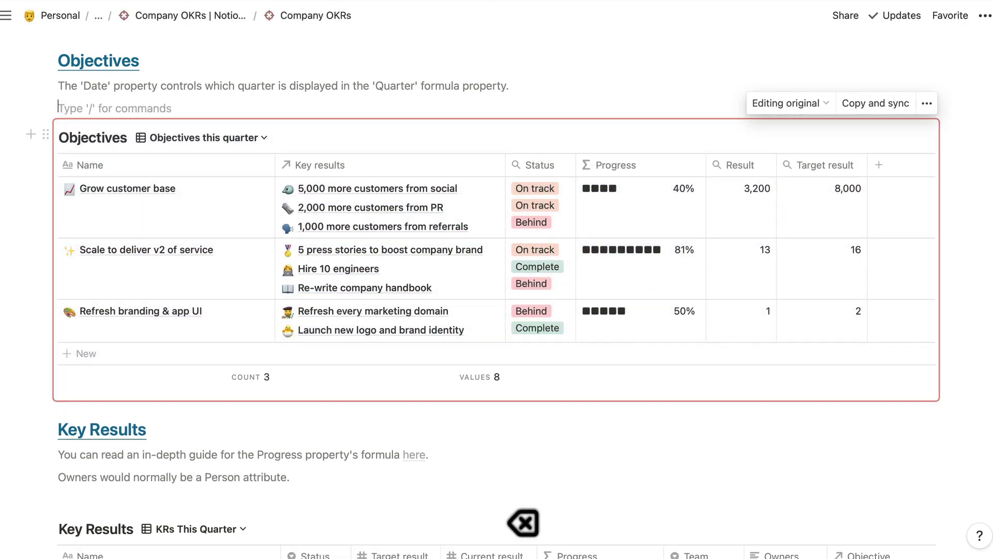
pyautogui.click(46, 137)
pyautogui.click(116, 131)
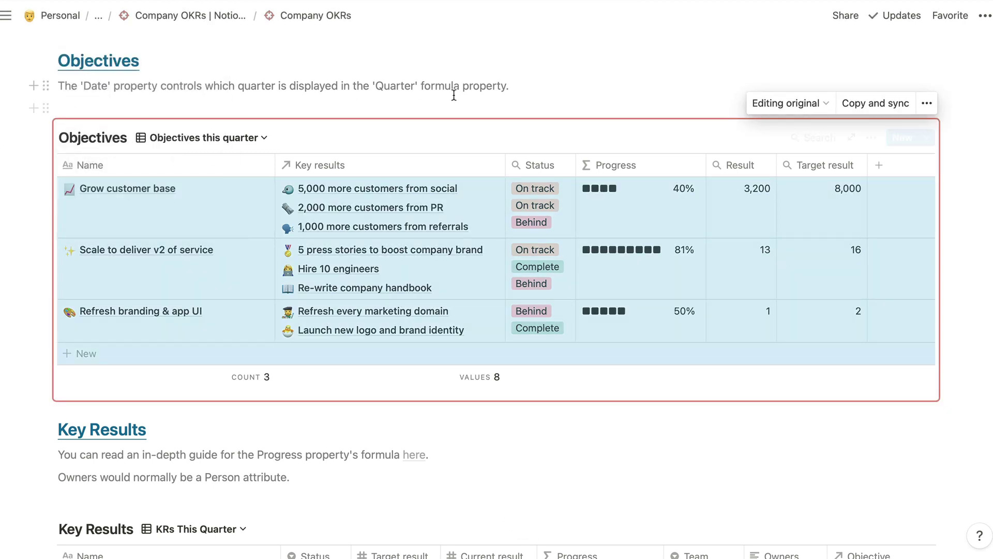
# - Back on the guide, paste the synced link below the caption as a linked Objectives database
pyautogui.press('super+bracketleft')
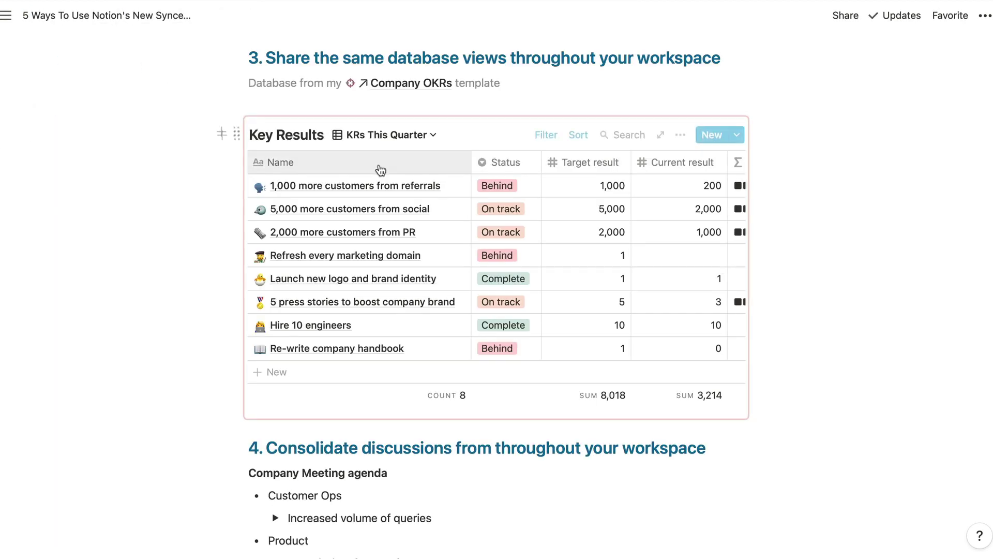
pyautogui.click(517, 82)
pyautogui.press('Return')
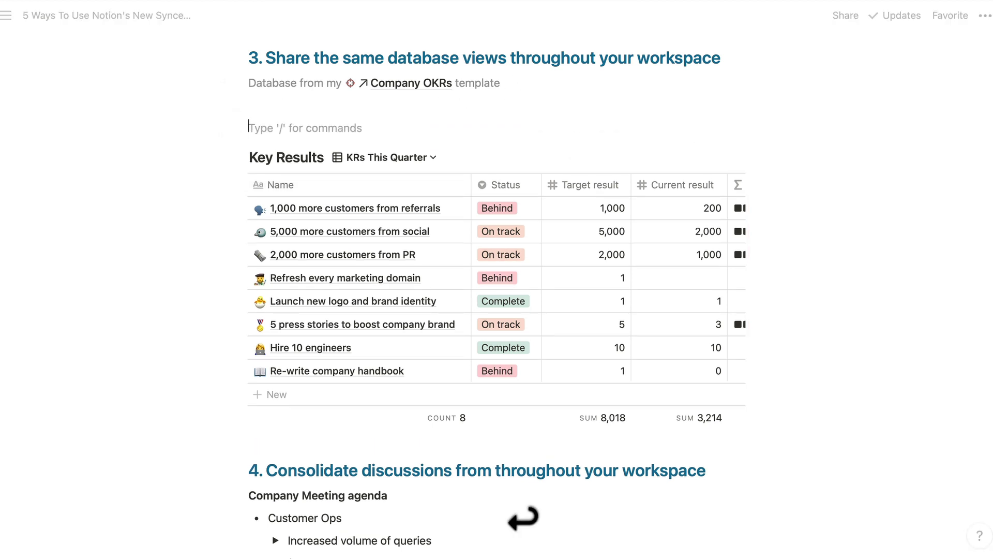
pyautogui.press('super+v')
pyautogui.press('Down')
pyautogui.press('Return')
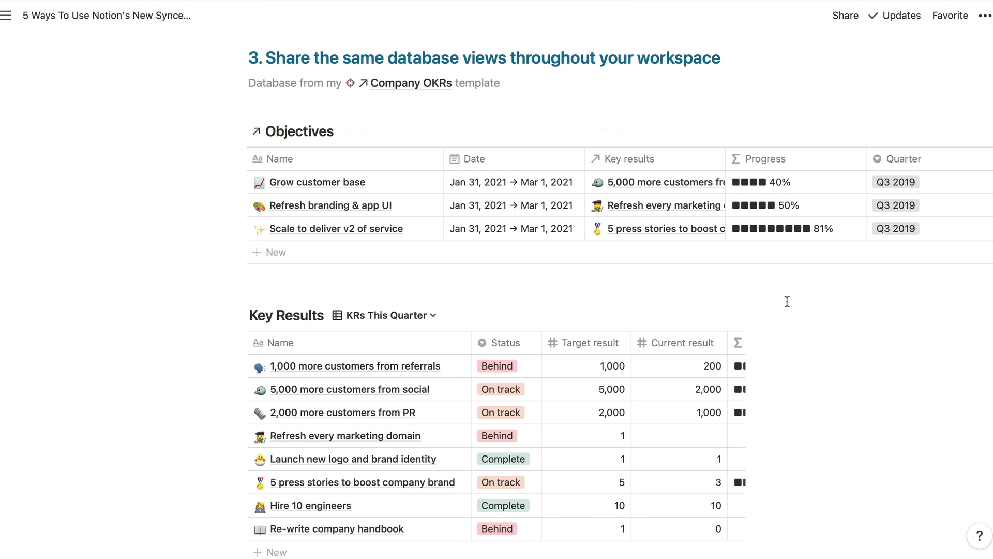
# - Add spacing below the Objectives table and edit the caption to 'Databases from my Company OKRs template'
pyautogui.click(455, 100)
pyautogui.press('Return')
pyautogui.press('super+shift+Down')
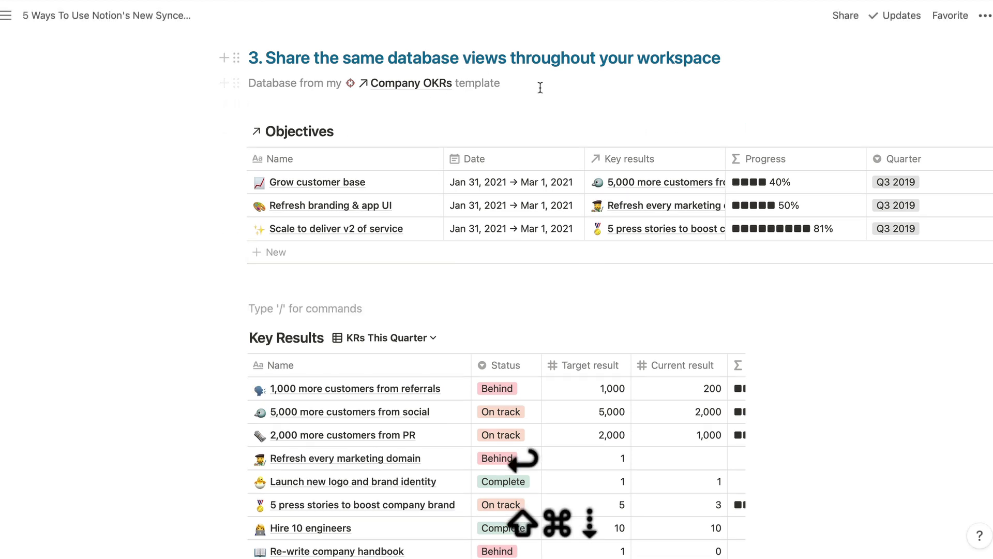
pyautogui.click(556, 81)
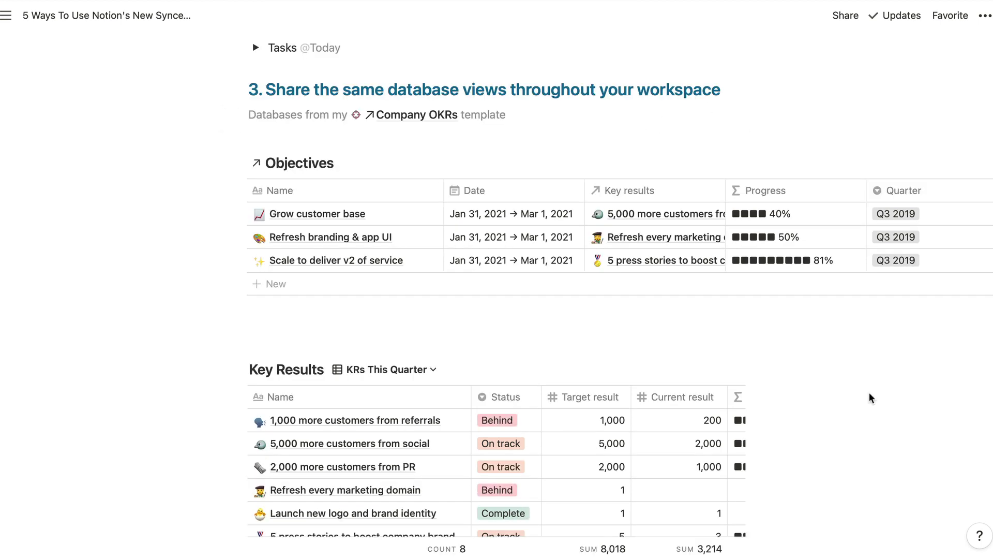
pyautogui.scroll(-10, 868, 392)
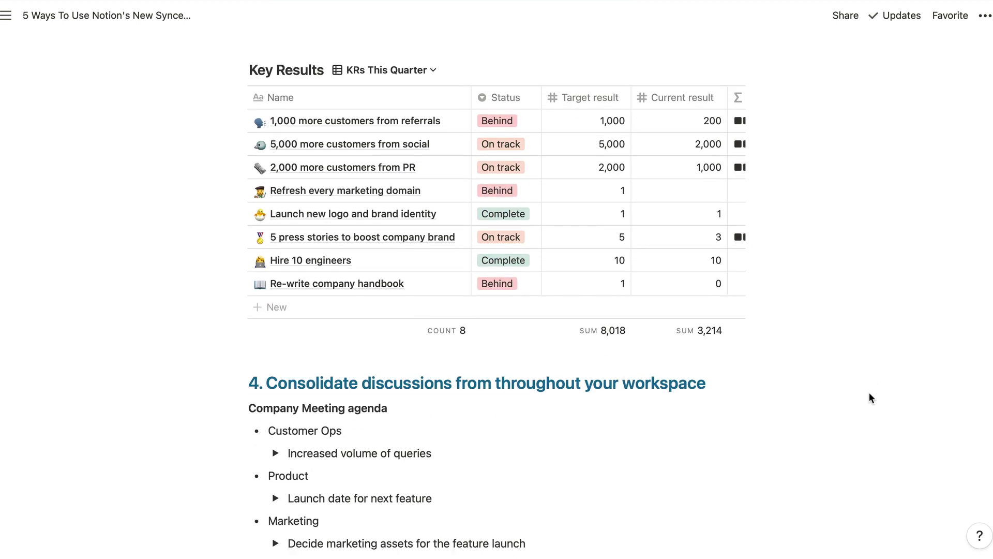
pyautogui.scroll(-1, 869, 398)
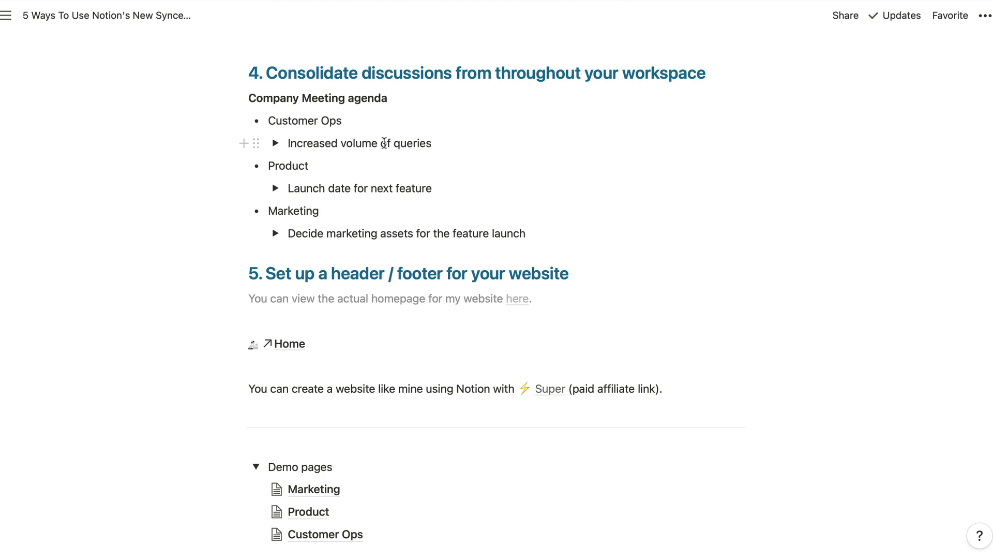
# - Expand the Increased volume of queries toggle and view the comment on its synced sentence
pyautogui.click(276, 143)
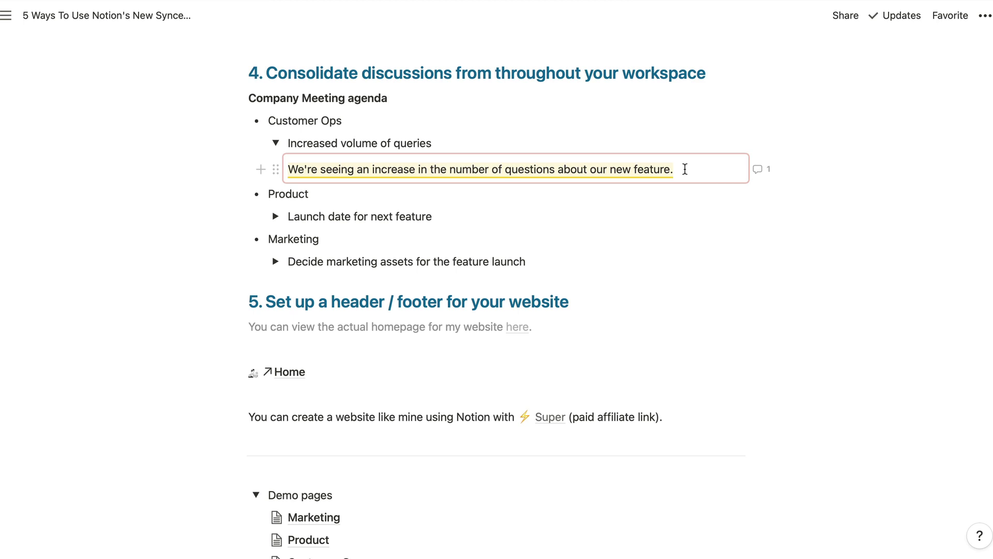
pyautogui.click(702, 170)
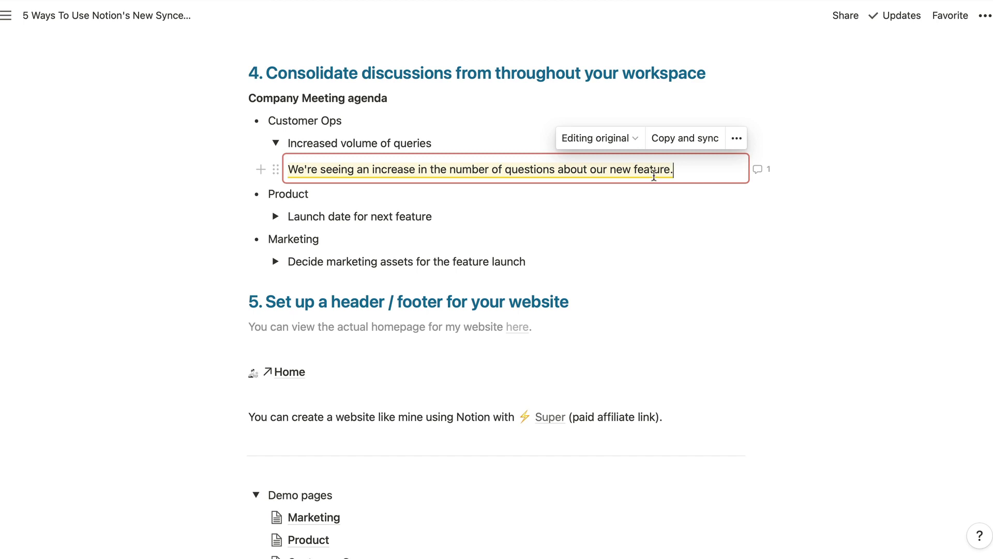
pyautogui.click(656, 171)
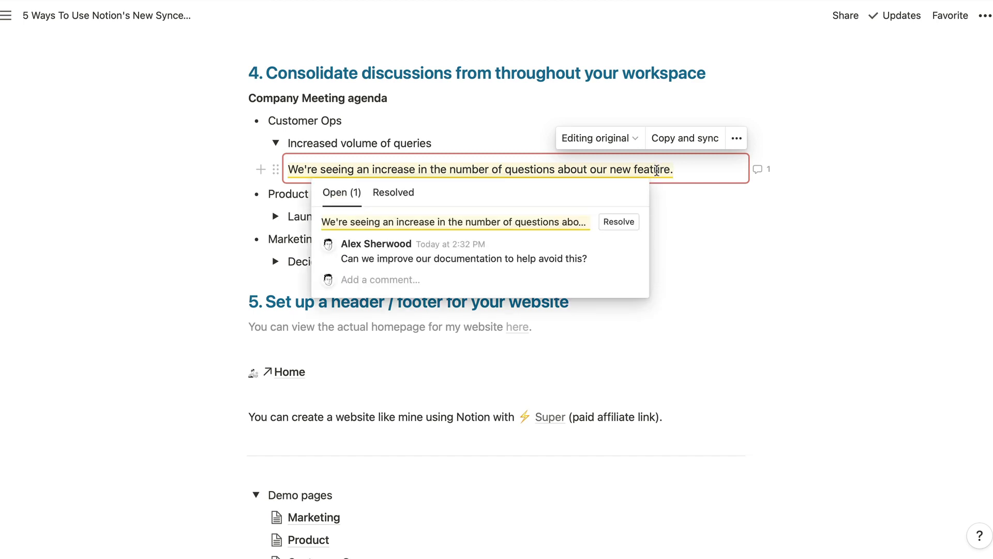
pyautogui.click(678, 193)
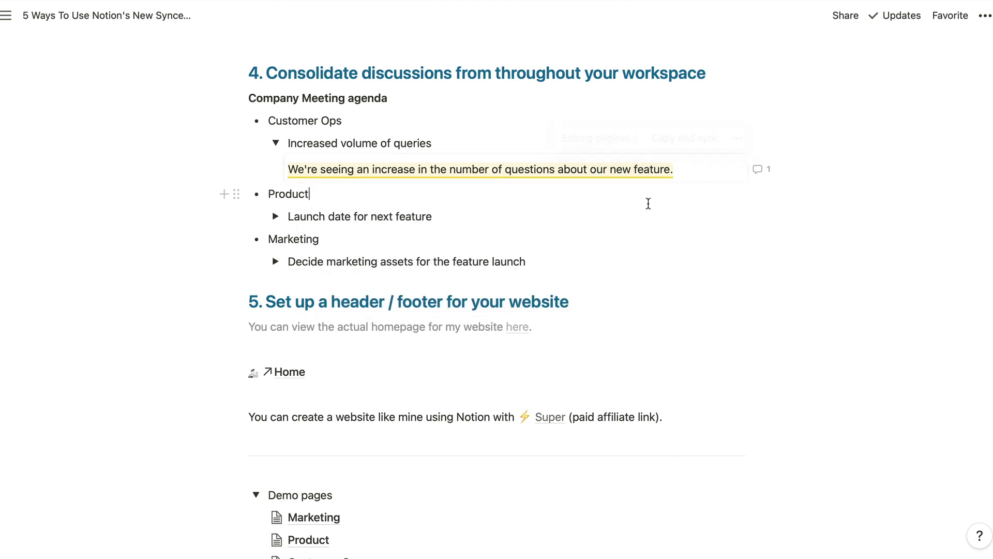
# - Expand the Launch date and marketing assets toggles and view the product launch sentence's comment
pyautogui.click(276, 217)
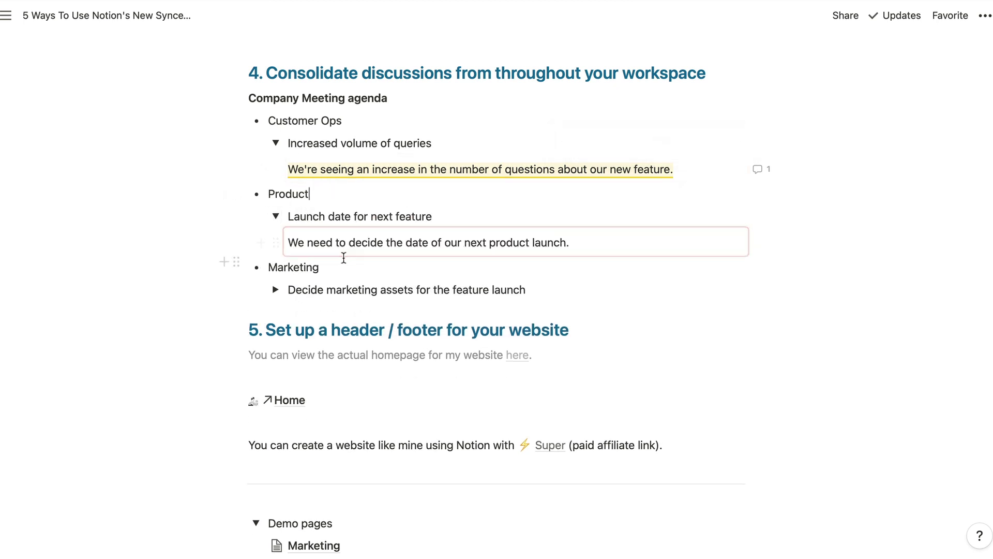
pyautogui.click(275, 290)
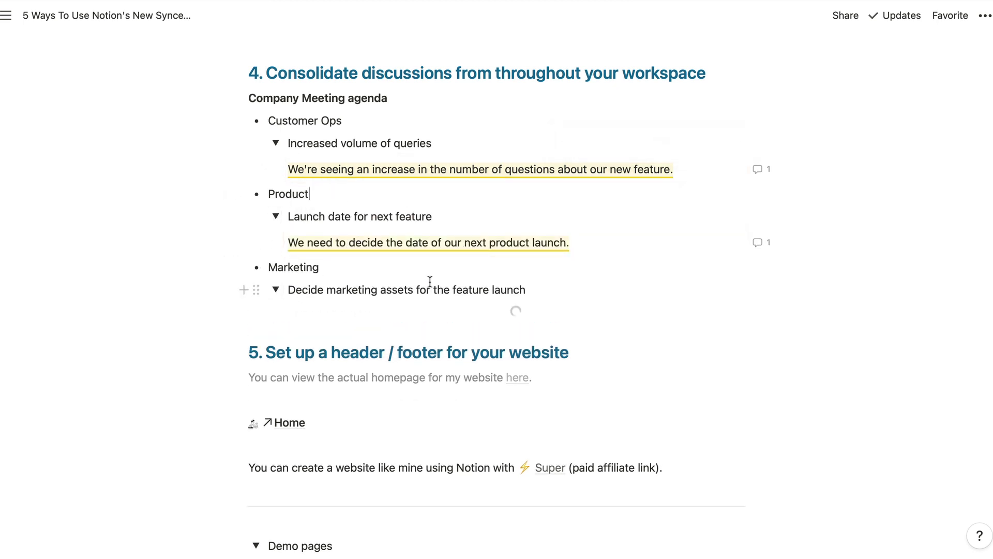
pyautogui.click(504, 242)
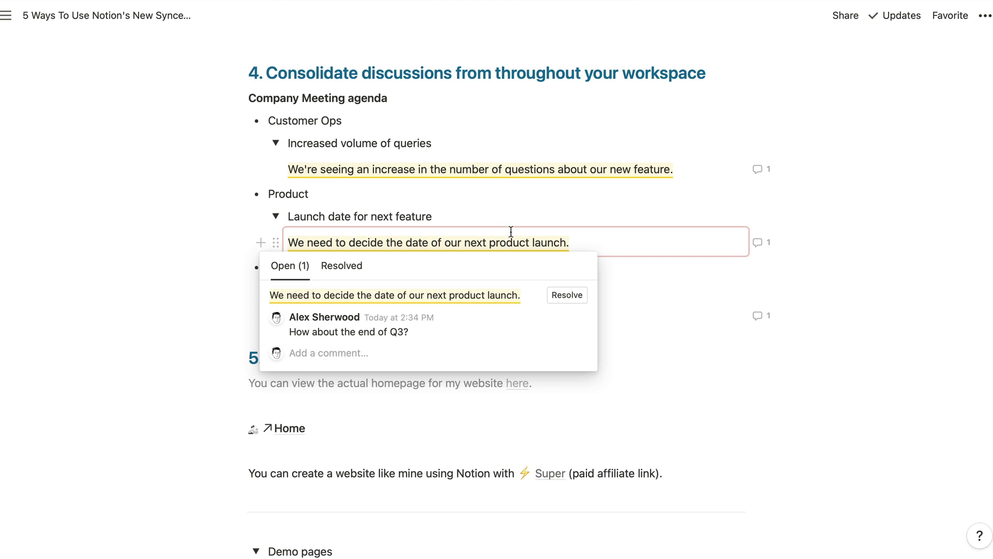
pyautogui.click(535, 191)
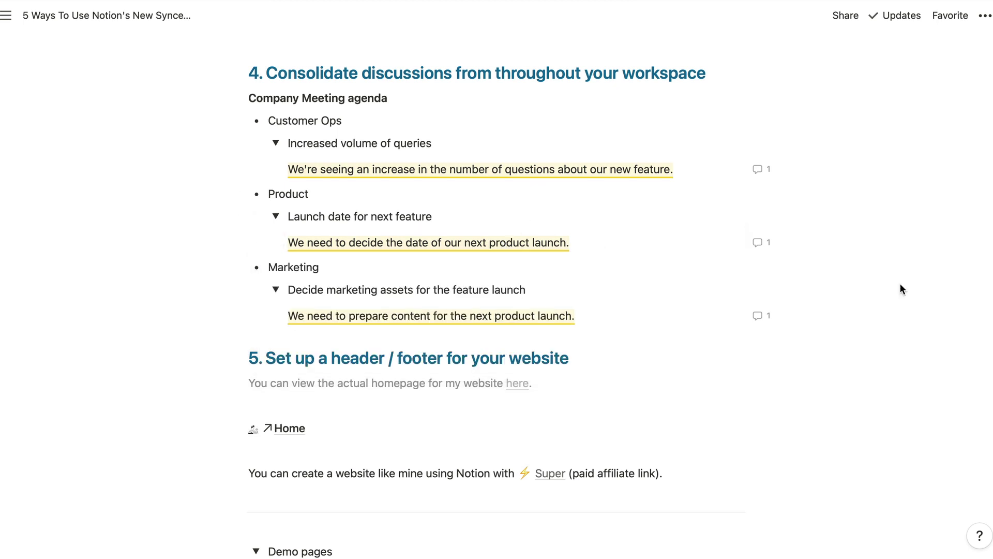
pyautogui.scroll(-6, 900, 289)
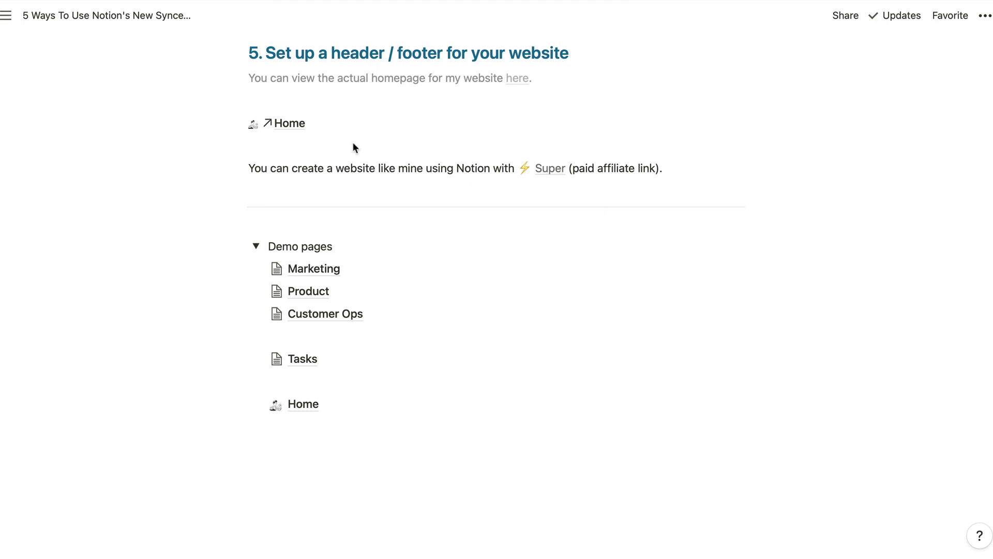
pyautogui.click(299, 129)
pyautogui.scroll(-2, 743, 254)
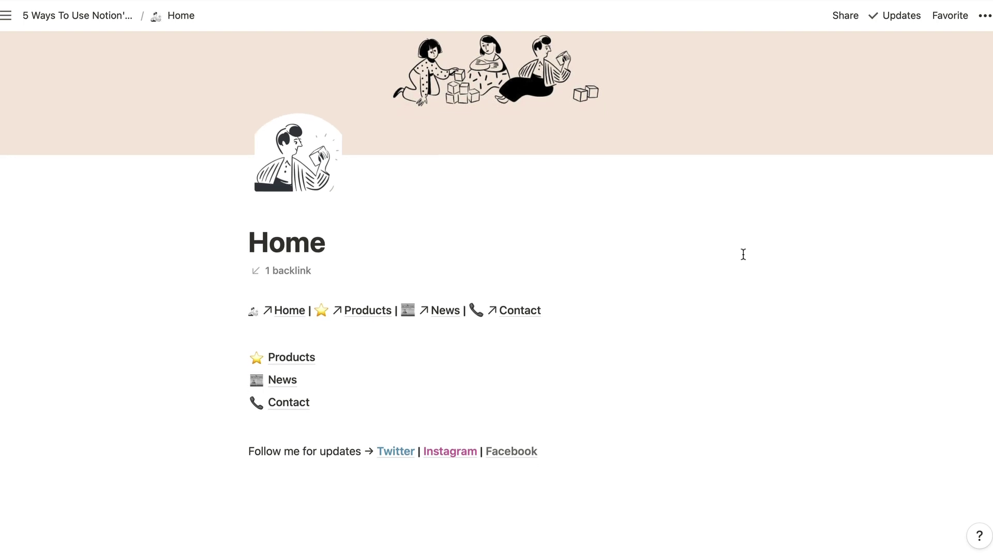
pyautogui.scroll(2, 744, 254)
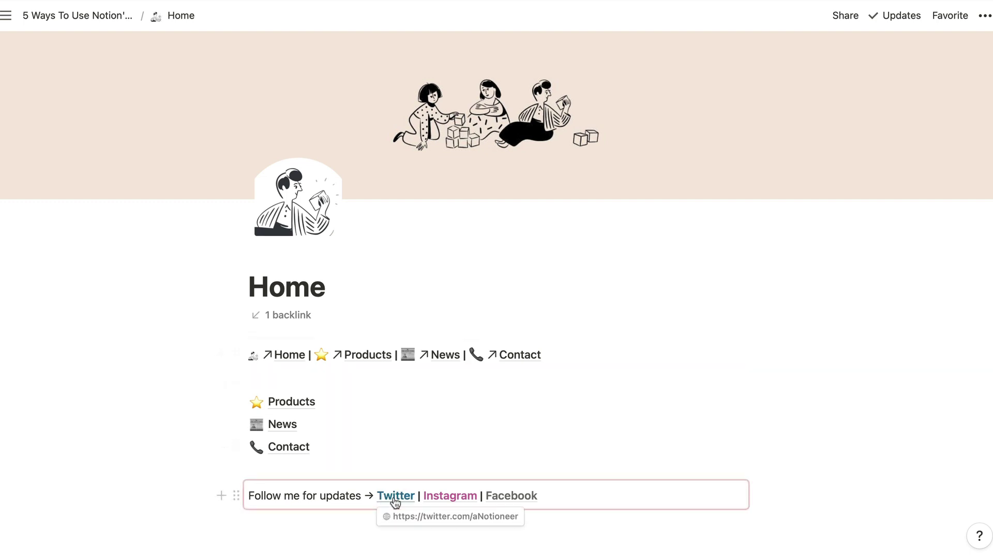
pyautogui.click(344, 401)
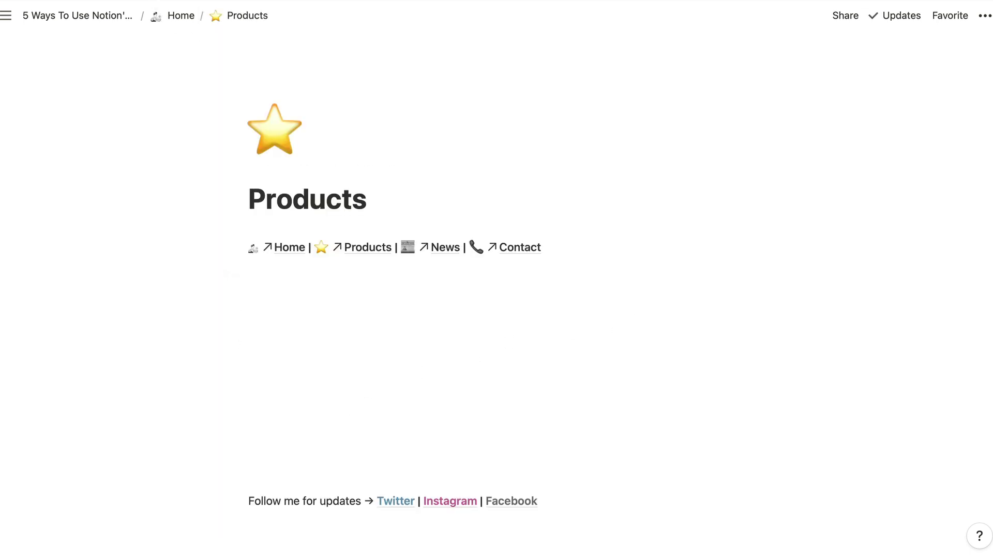
pyautogui.click(181, 16)
pyautogui.click(289, 422)
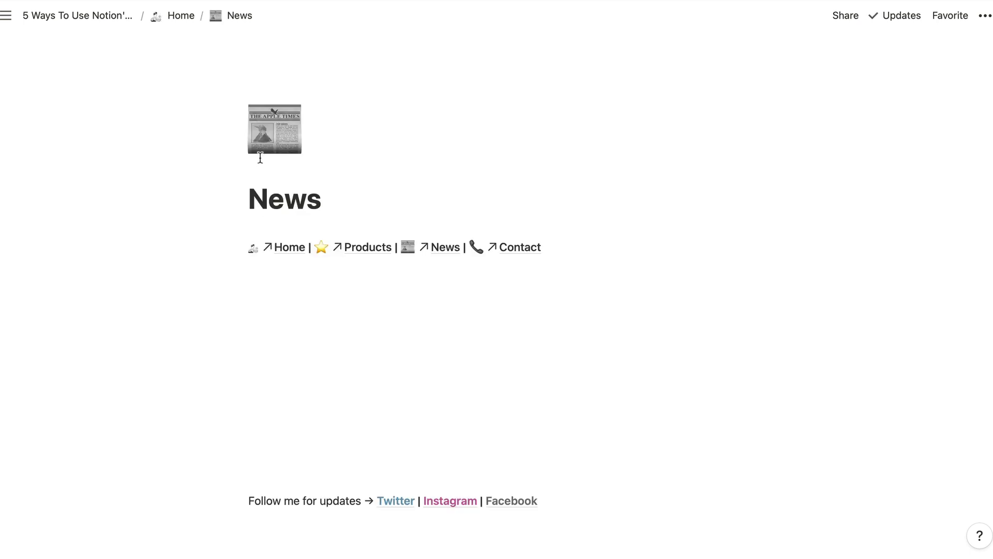
pyautogui.press('super+bracketleft')
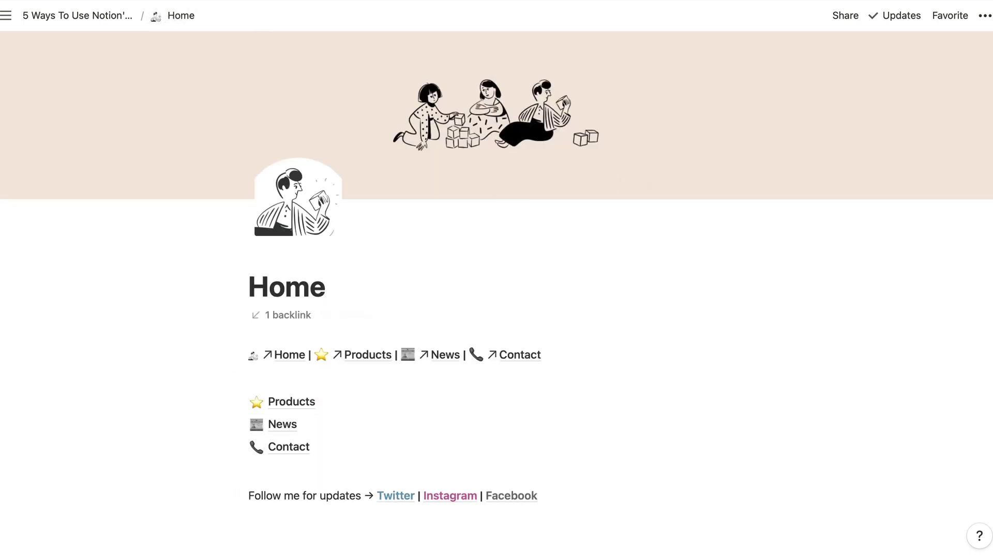
pyautogui.press('super+bracketleft')
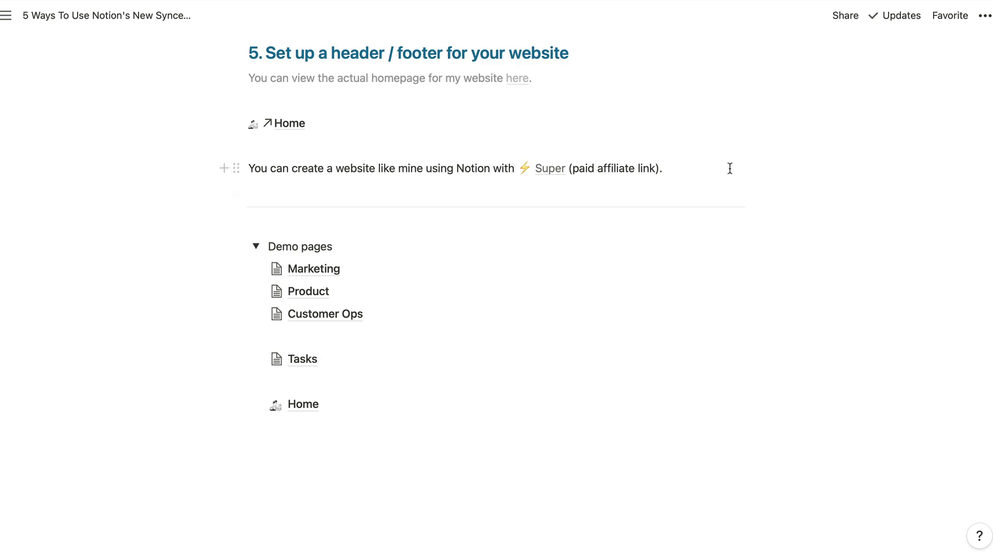